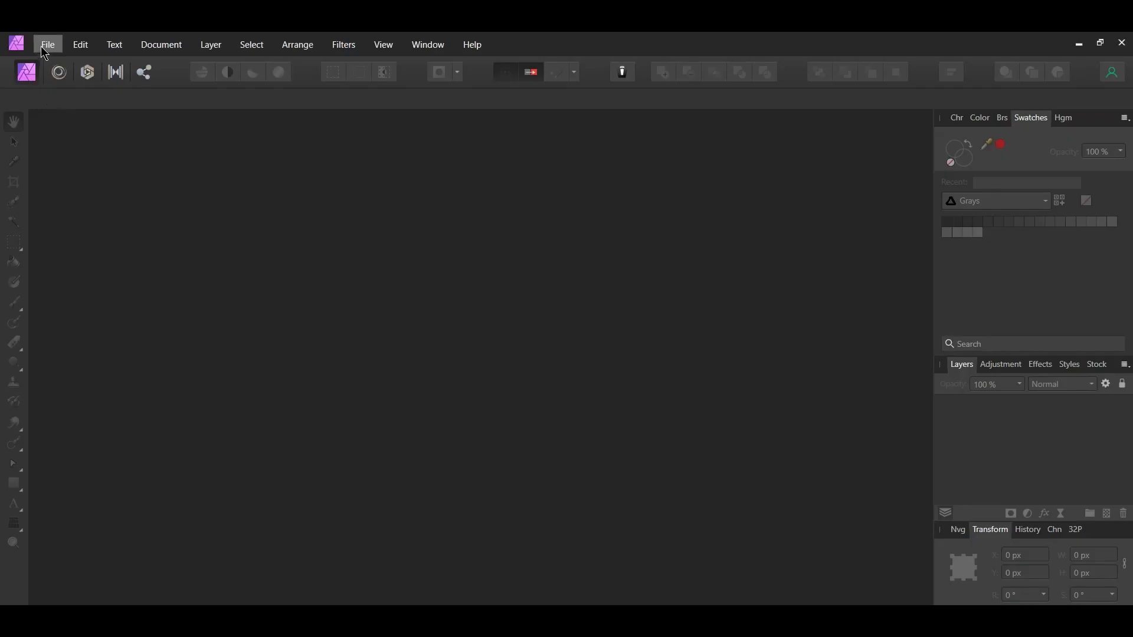
Open the 2400 × 1600 px portrait photo and duplicate its Background layer with Ctrl+J
click(44, 49)
click(52, 201)
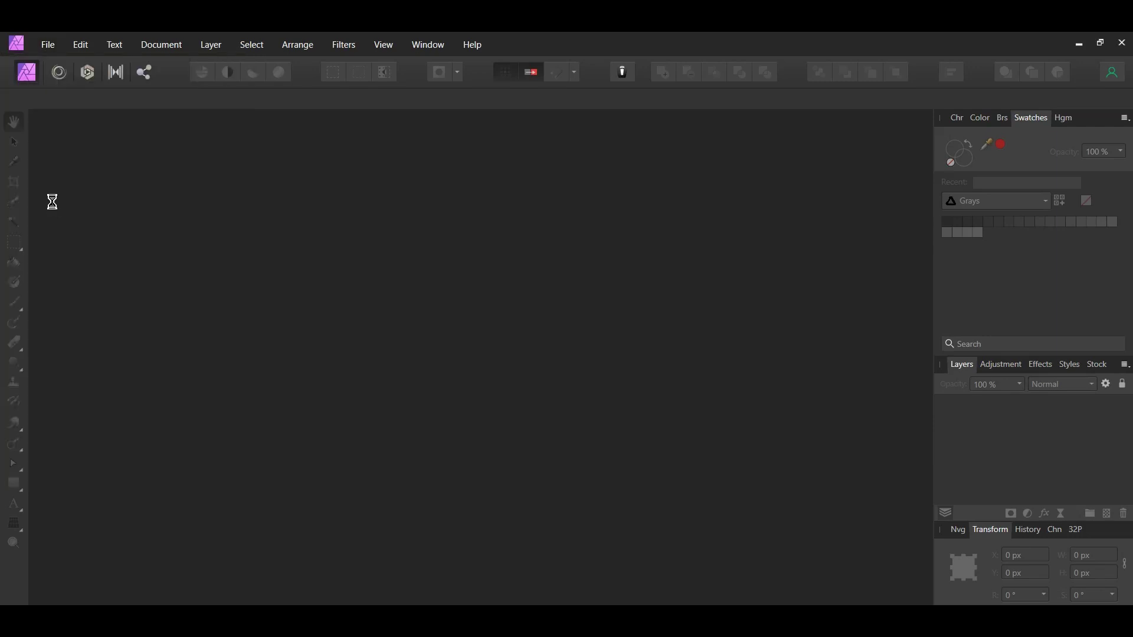
click(227, 253)
click(479, 450)
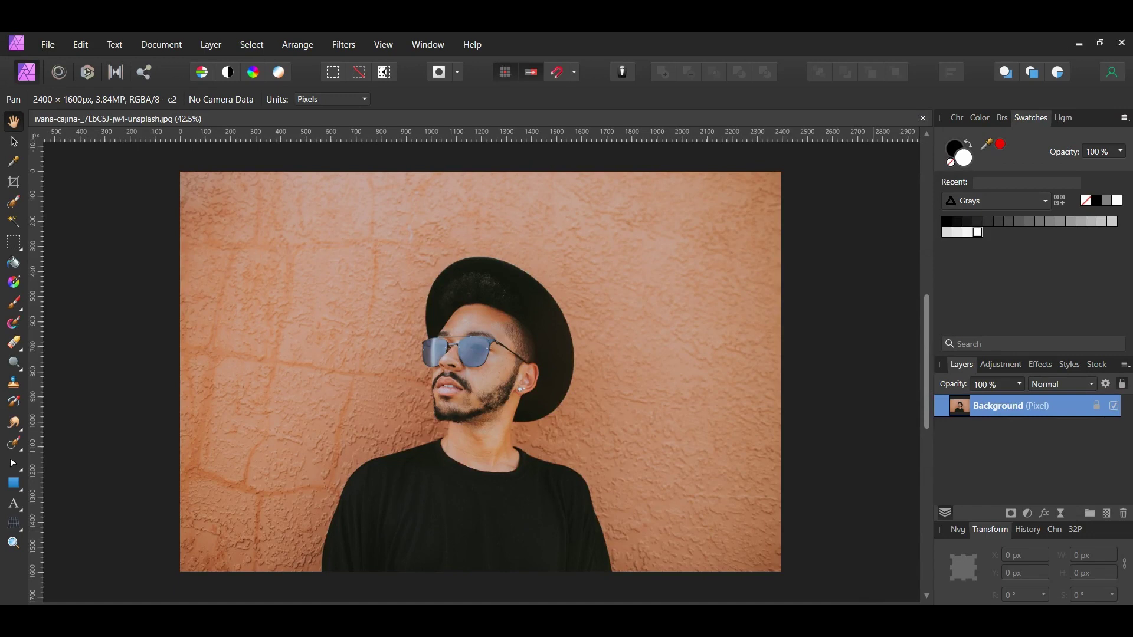
key(ctrl+j)
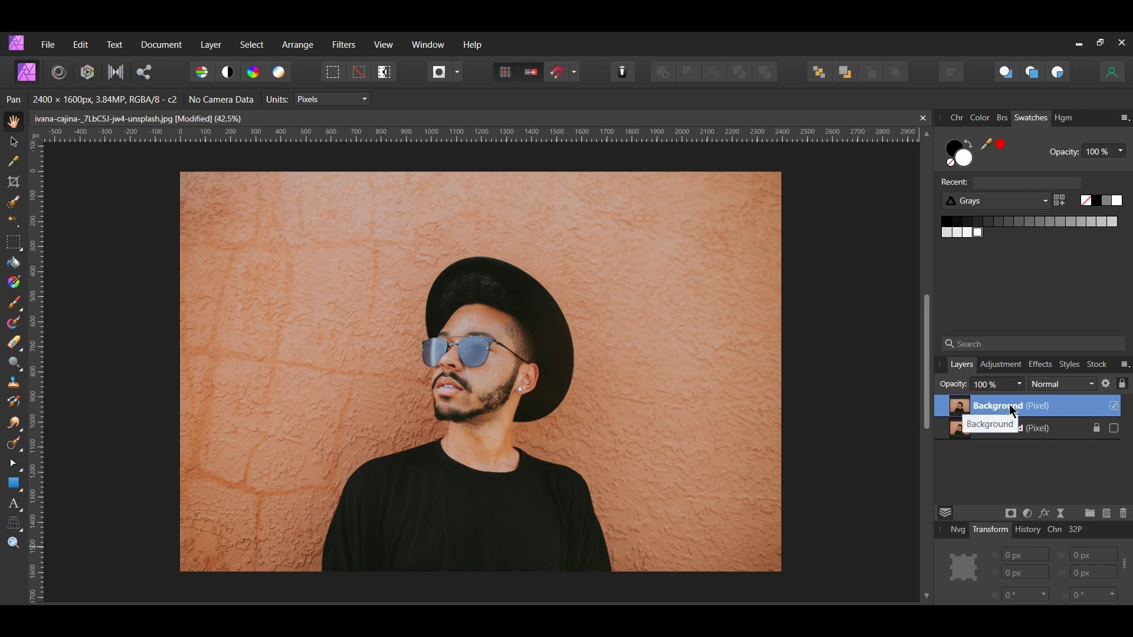
Brush-select the man's hat, face, beard and neck, then open Refine Selection
key(w)
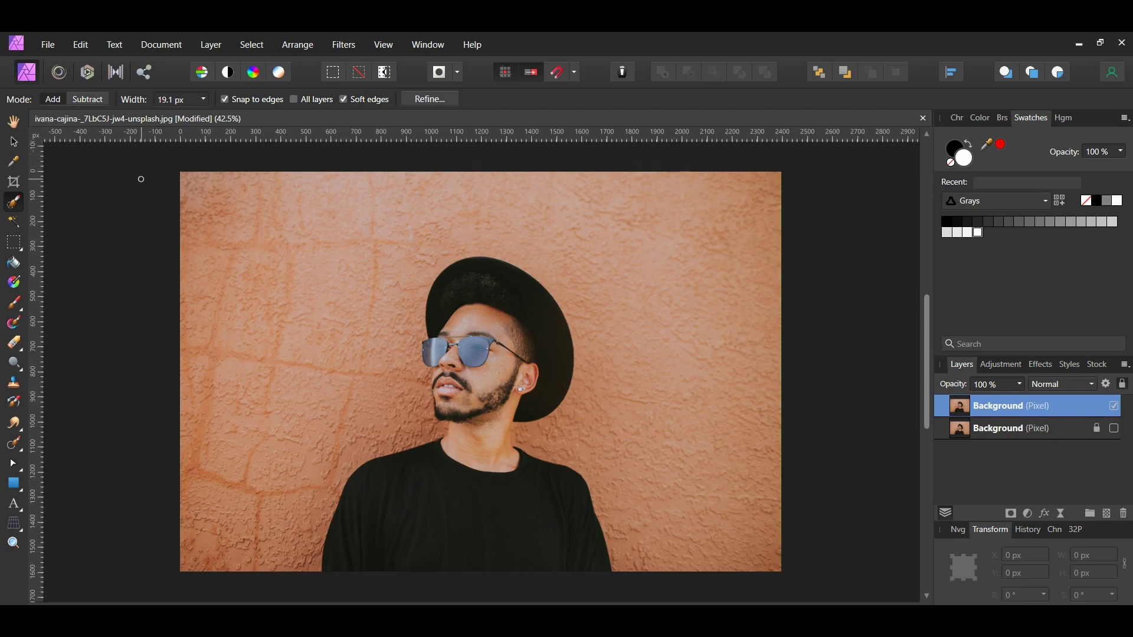
key(bracketright)
key(bracketright)
key(bracketright)
key(bracketright)
mouse_move(482, 295)
mouse_down()
mouse_move(526, 318)
mouse_move(473, 353)
mouse_move(450, 348)
mouse_up()
drag(483, 382, 522, 369)
mouse_move(489, 419)
mouse_down()
mouse_move(459, 389)
mouse_move(472, 459)
mouse_move(463, 508)
mouse_move(444, 475)
mouse_move(481, 488)
mouse_move(532, 475)
mouse_move(520, 507)
mouse_up()
key(bracketright)
key(bracketright)
key(bracketright)
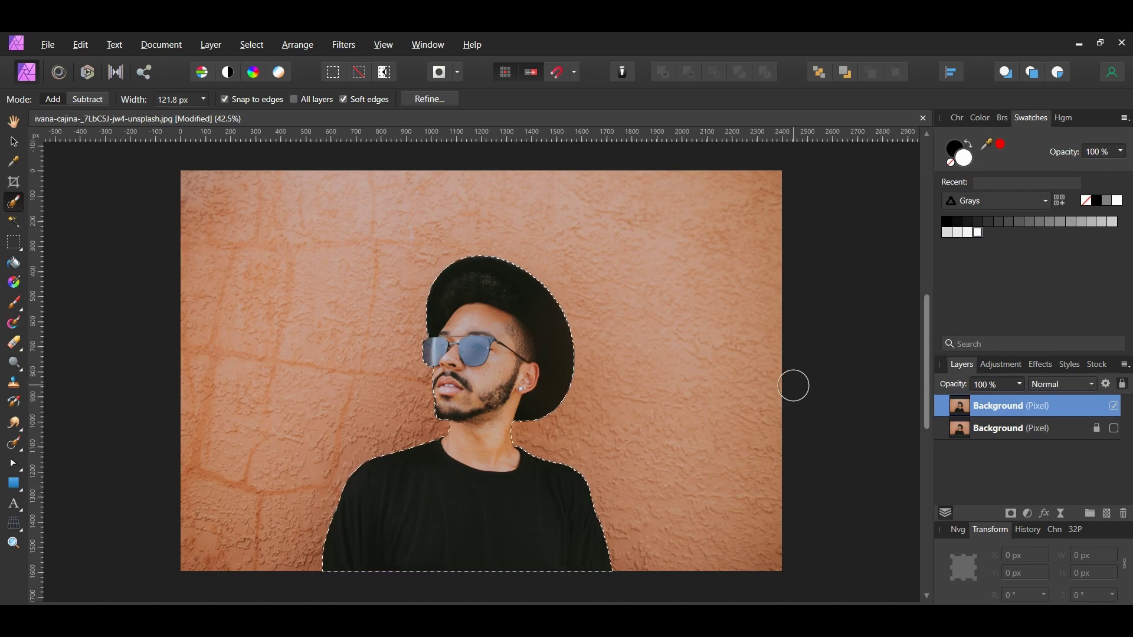
key(ctrl+alt+r)
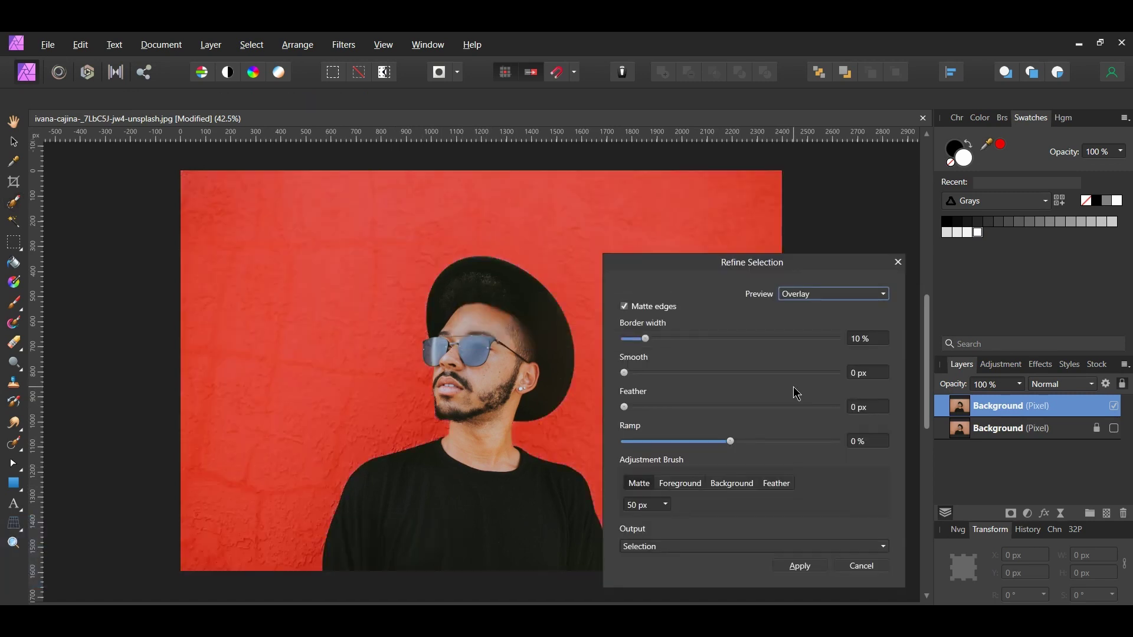
Output the refined selection as a new layer with mask
click(706, 546)
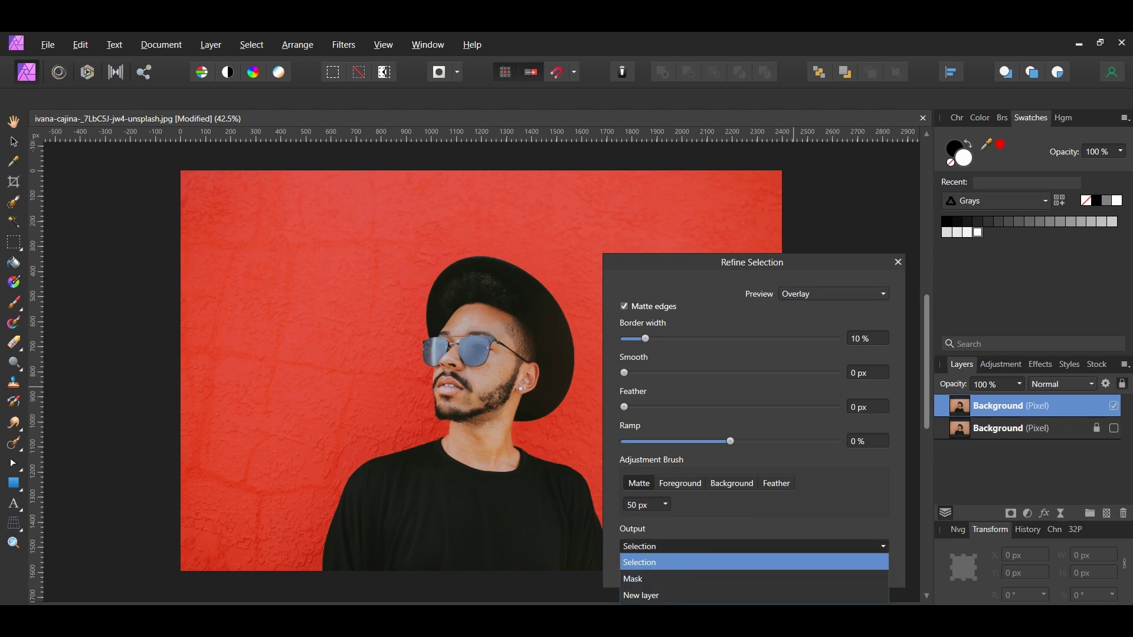
click(649, 612)
click(799, 563)
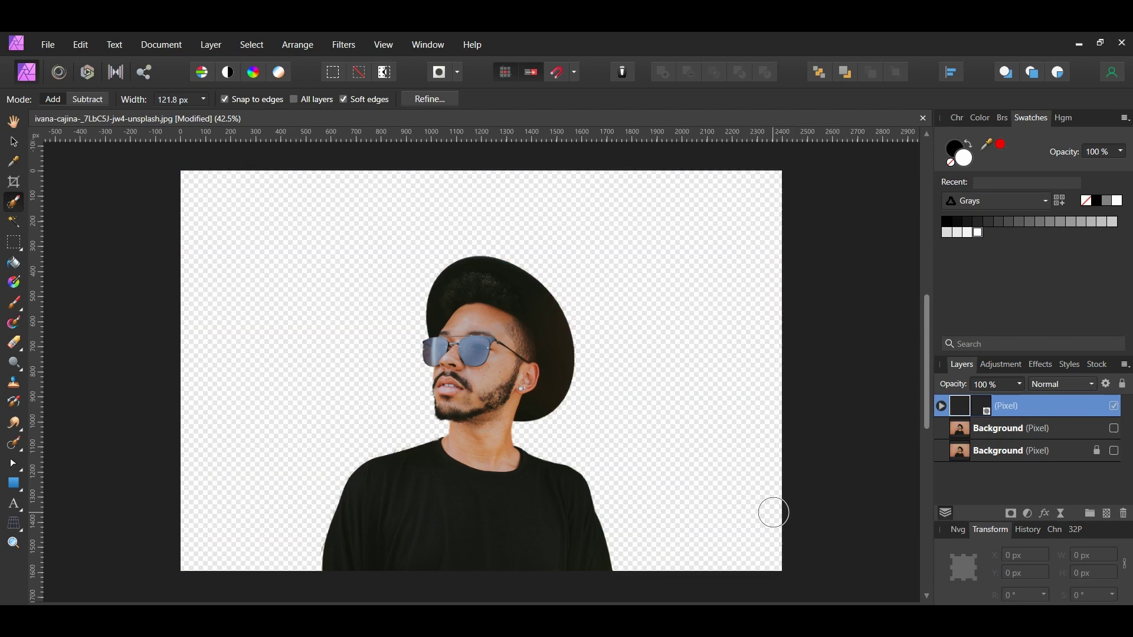
Expand the new cutout layer and select its mask
scroll(539, 523, up, 1)
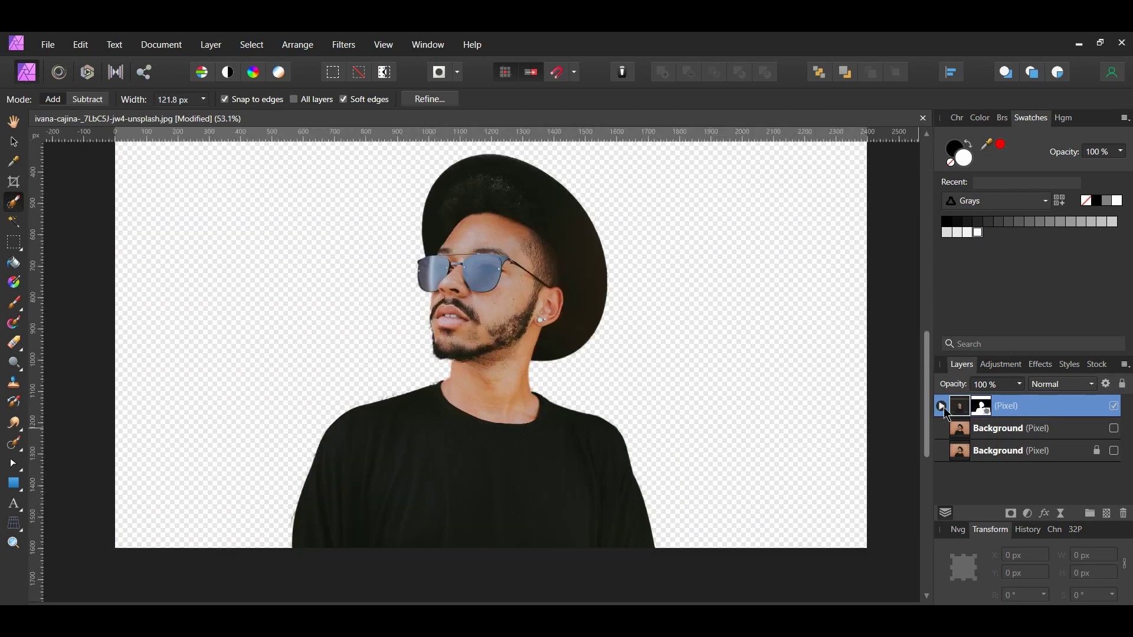
click(942, 407)
click(984, 433)
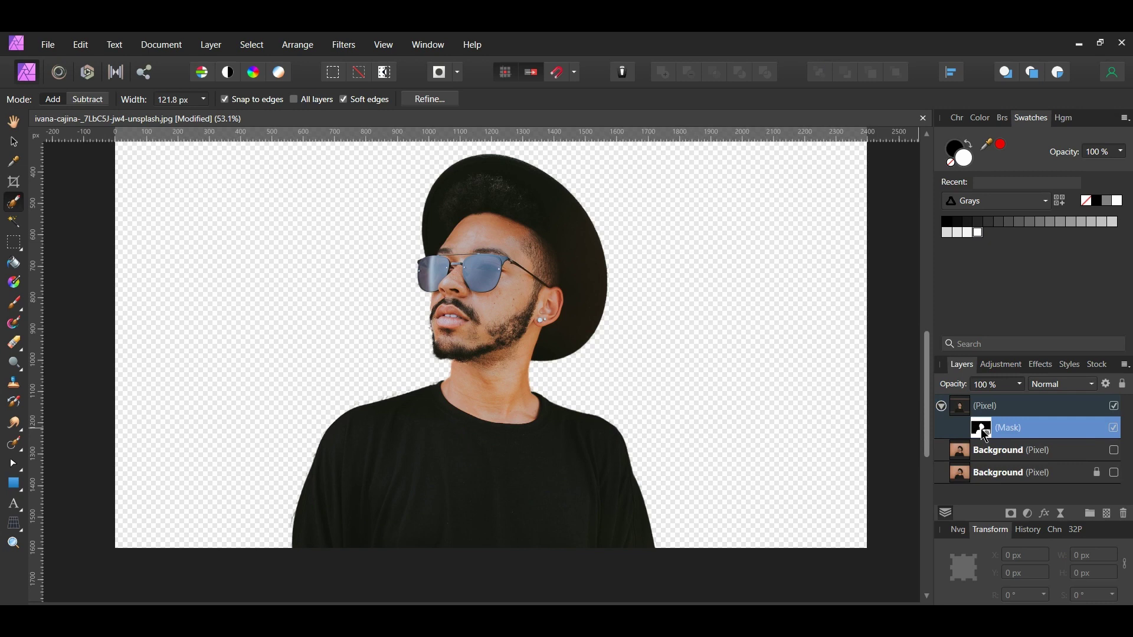
Choose the 32 px hard round paint brush preset
key(b)
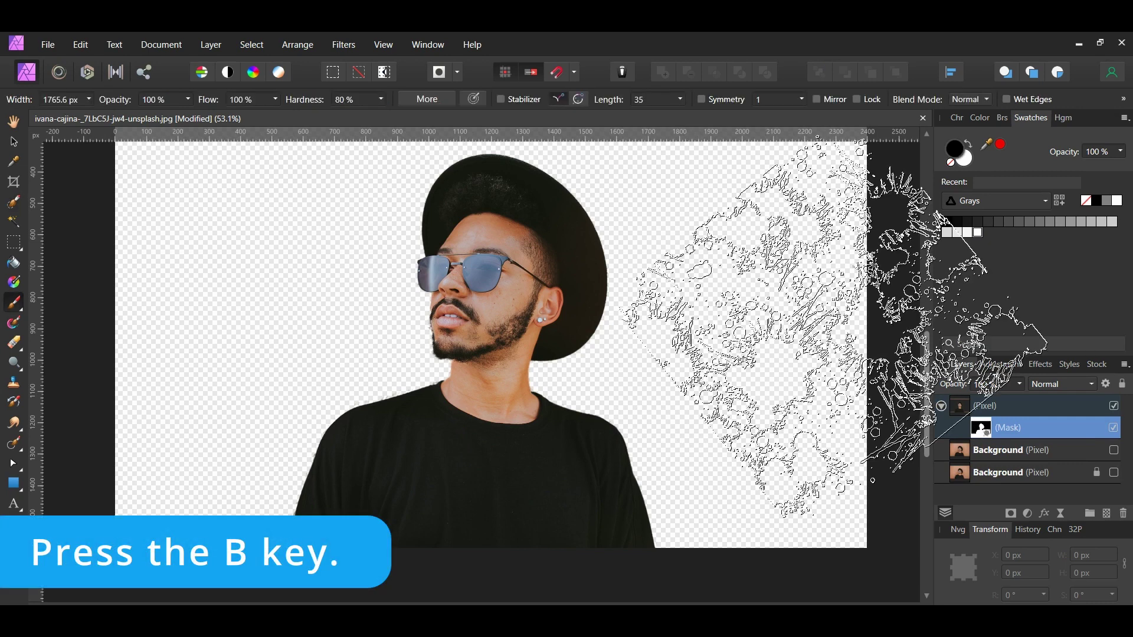
click(1002, 118)
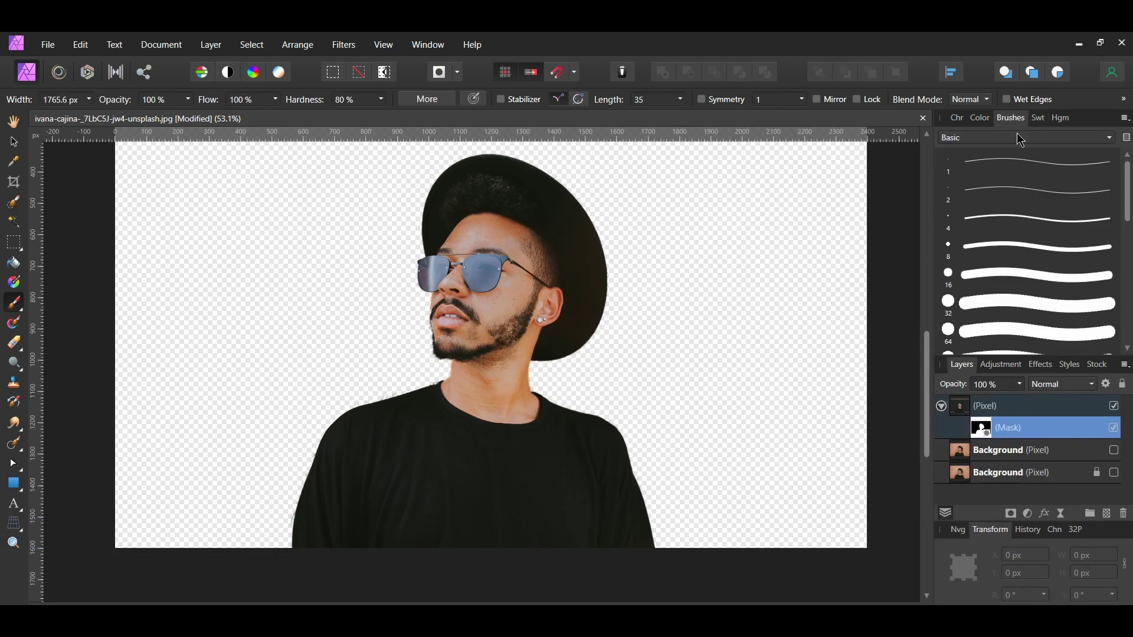
click(1012, 304)
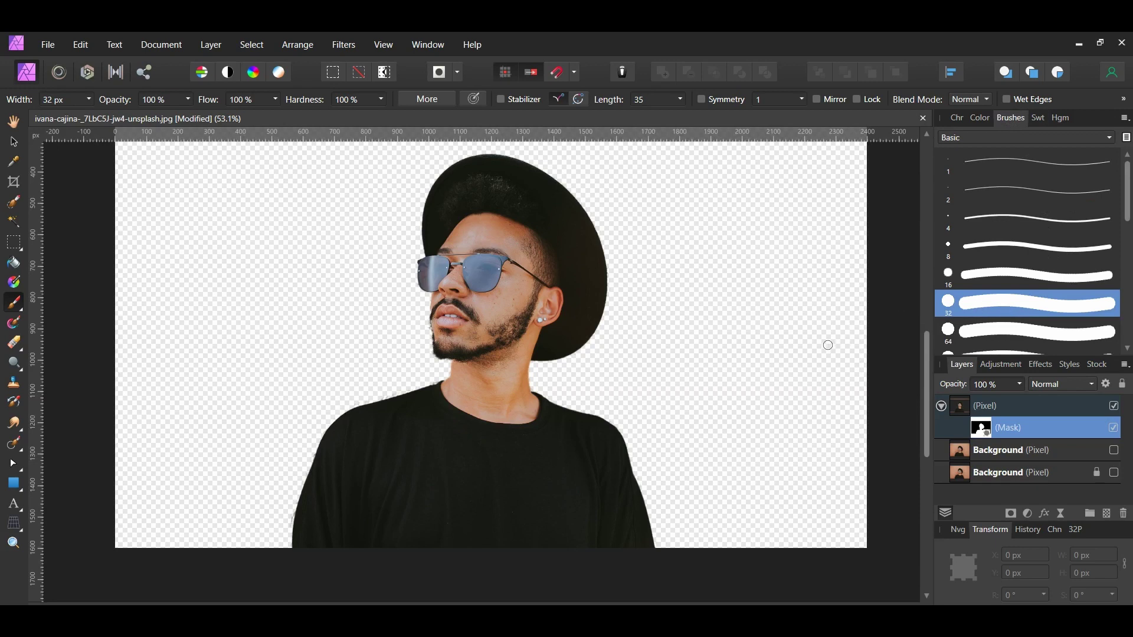
click(1038, 118)
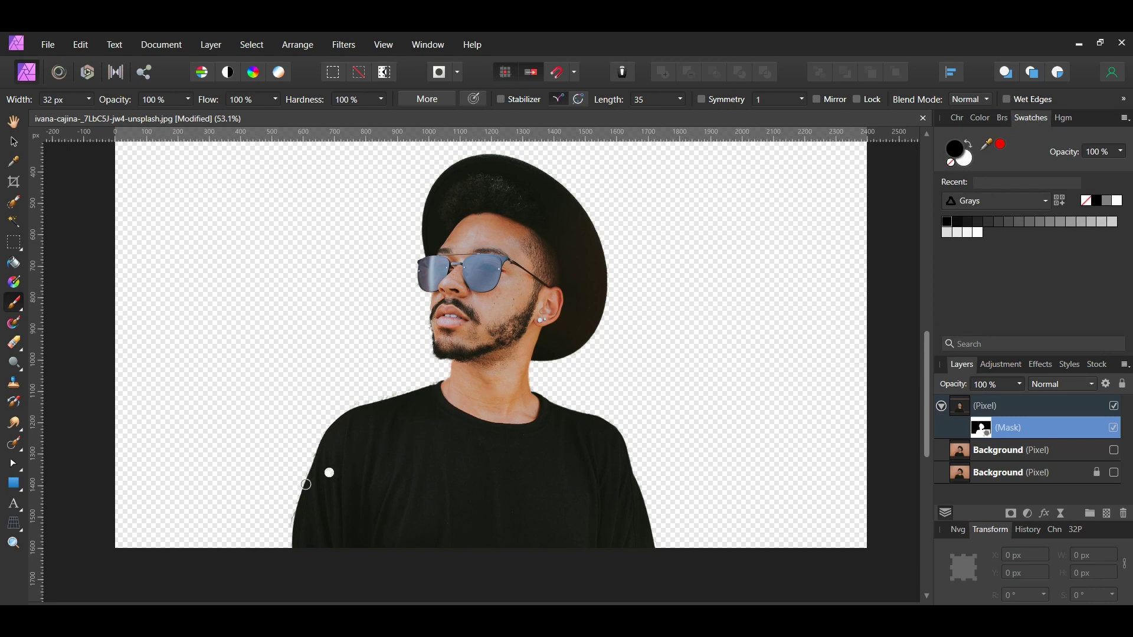
Paint white on the mask along the shoulder, then undo that stroke
scroll(329, 470, up, 1)
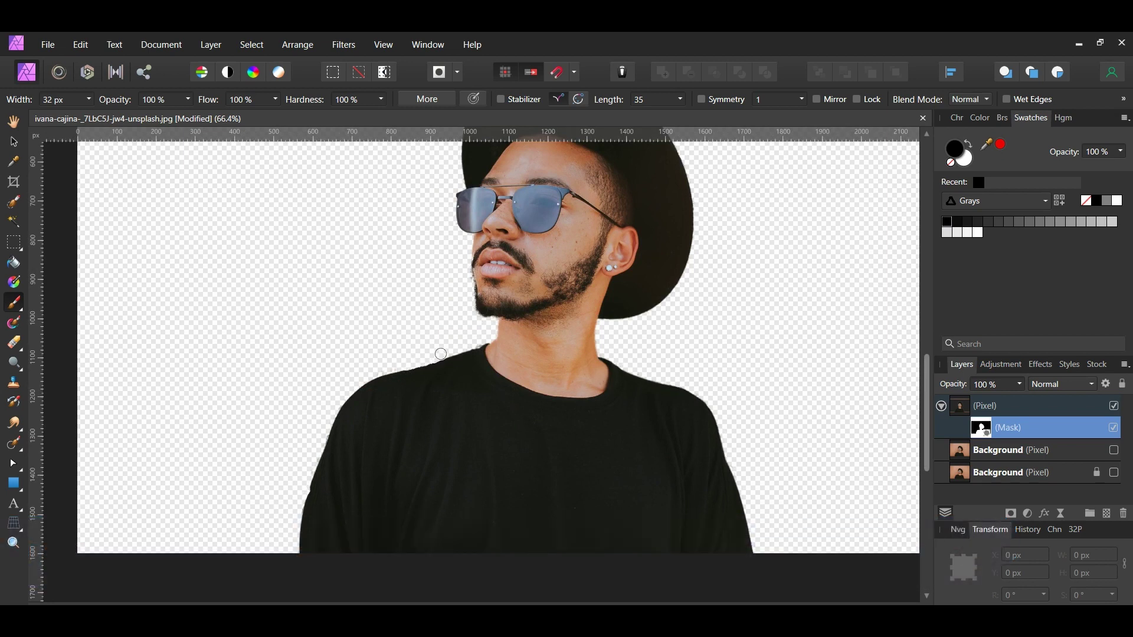
scroll(466, 335, down, 1)
click(966, 158)
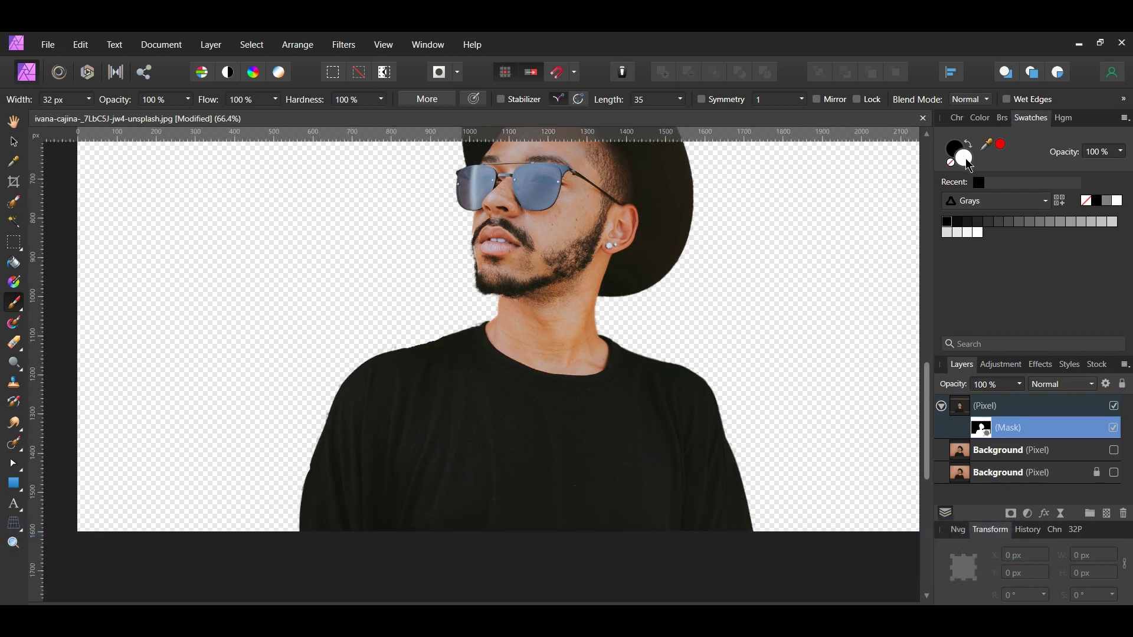
drag(305, 458, 324, 394)
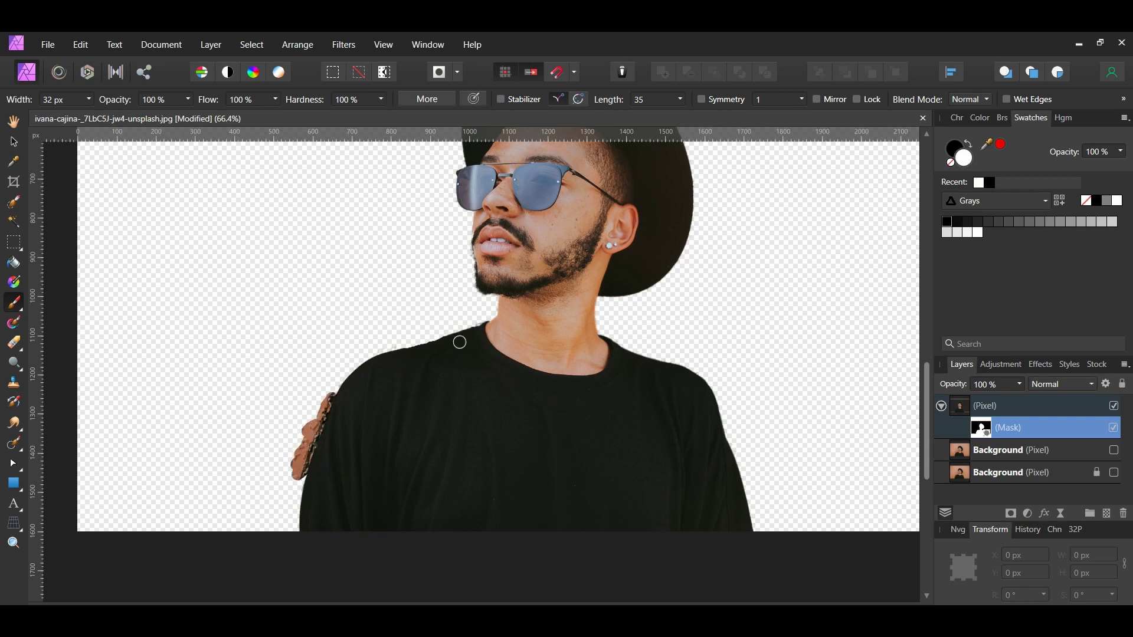
key(ctrl+z)
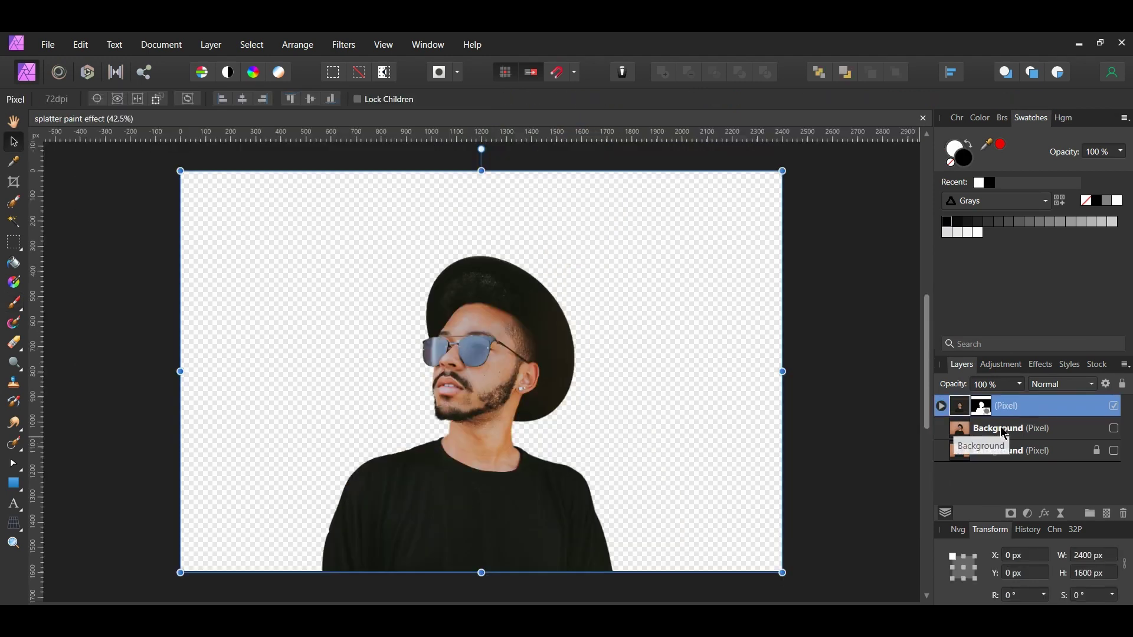
Add a new pixel layer above Background and fill it with white
click(1003, 430)
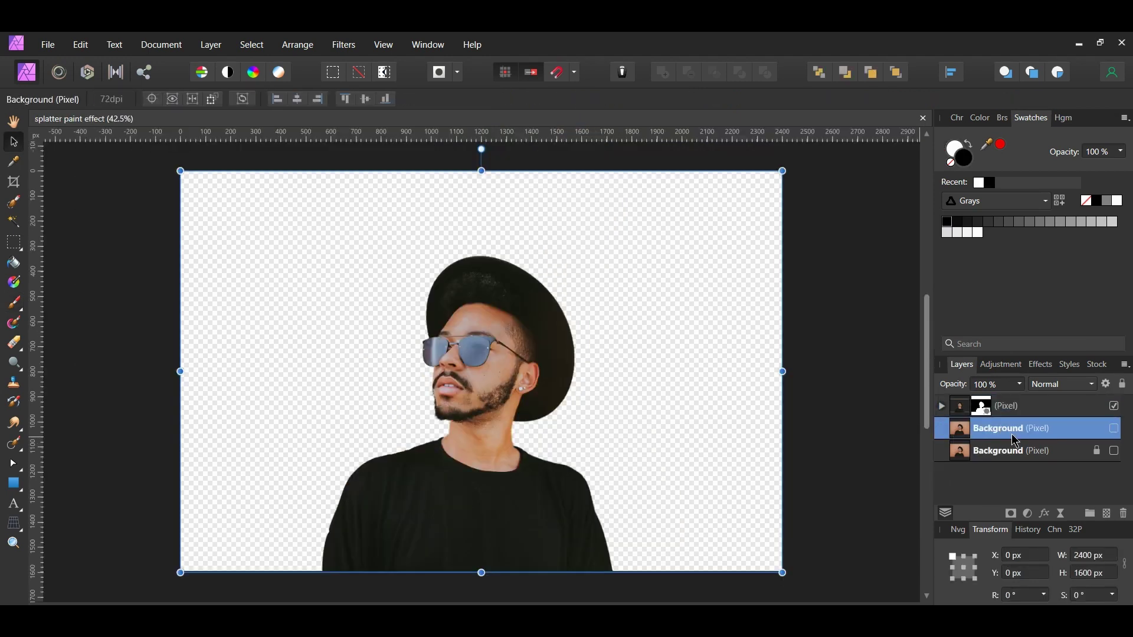
click(1106, 514)
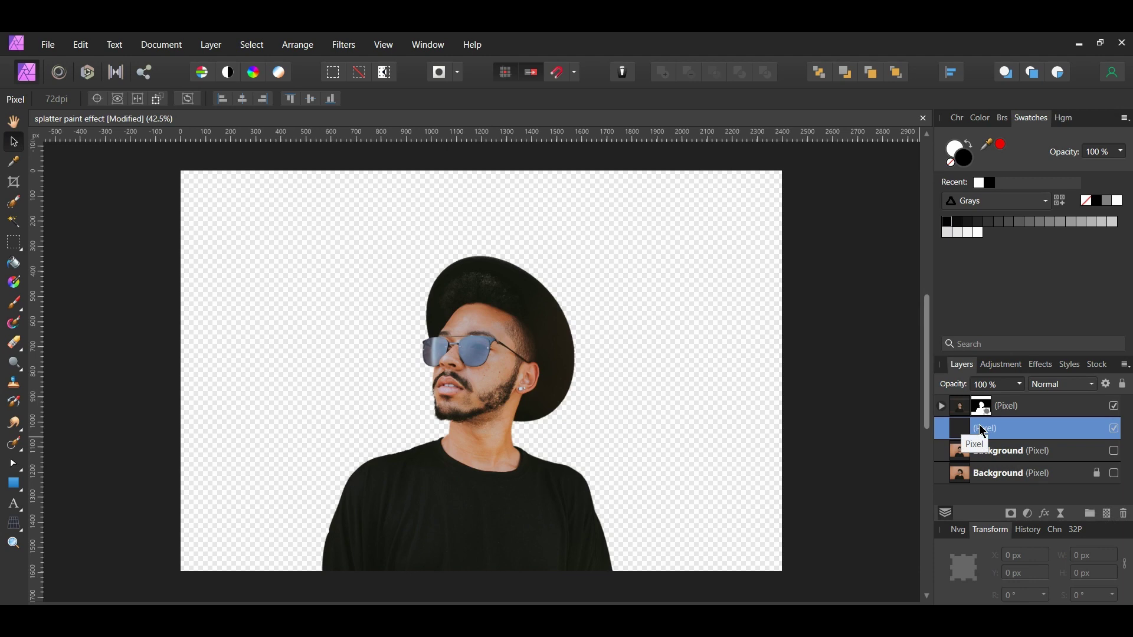
key(shift+x)
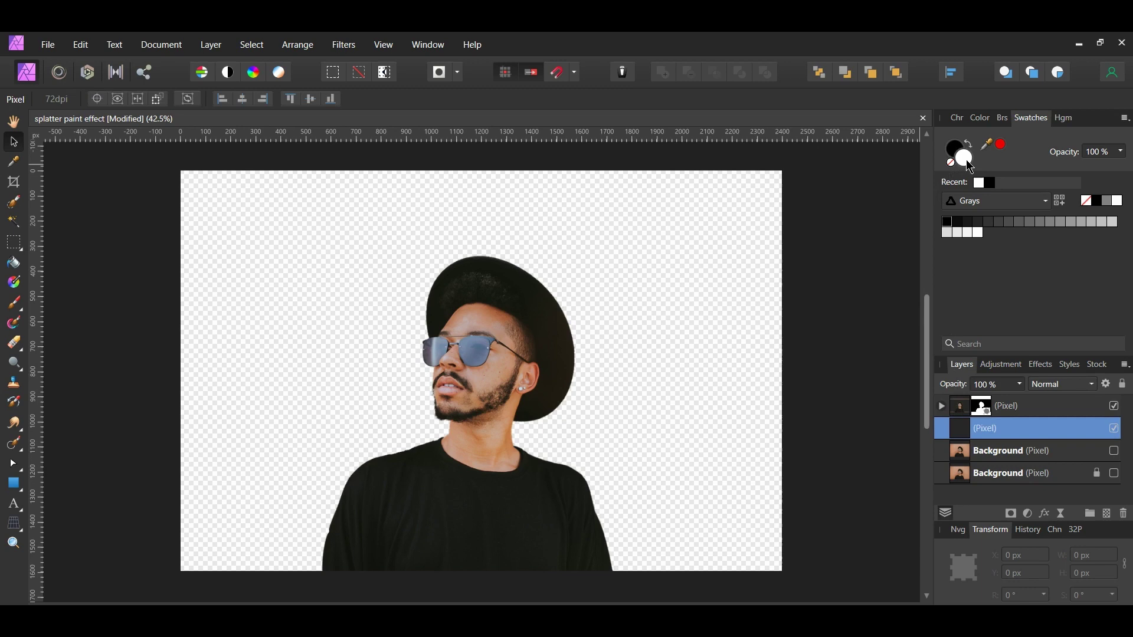
click(81, 45)
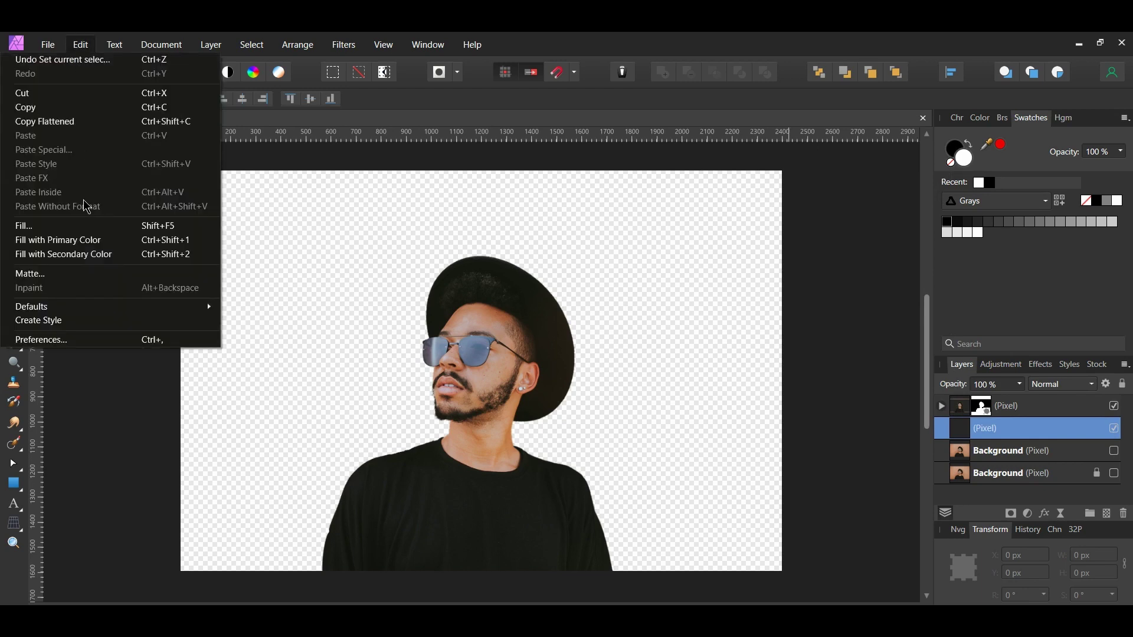
click(89, 241)
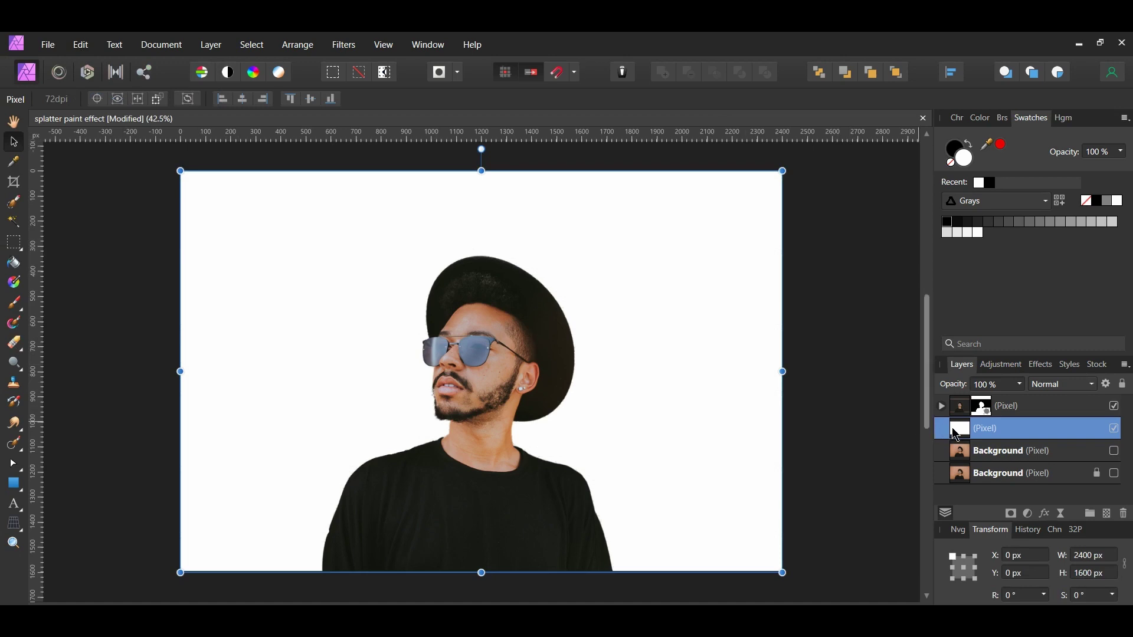
Add an empty layer and merge it with the cutout layer
key(ctrl+shift+n)
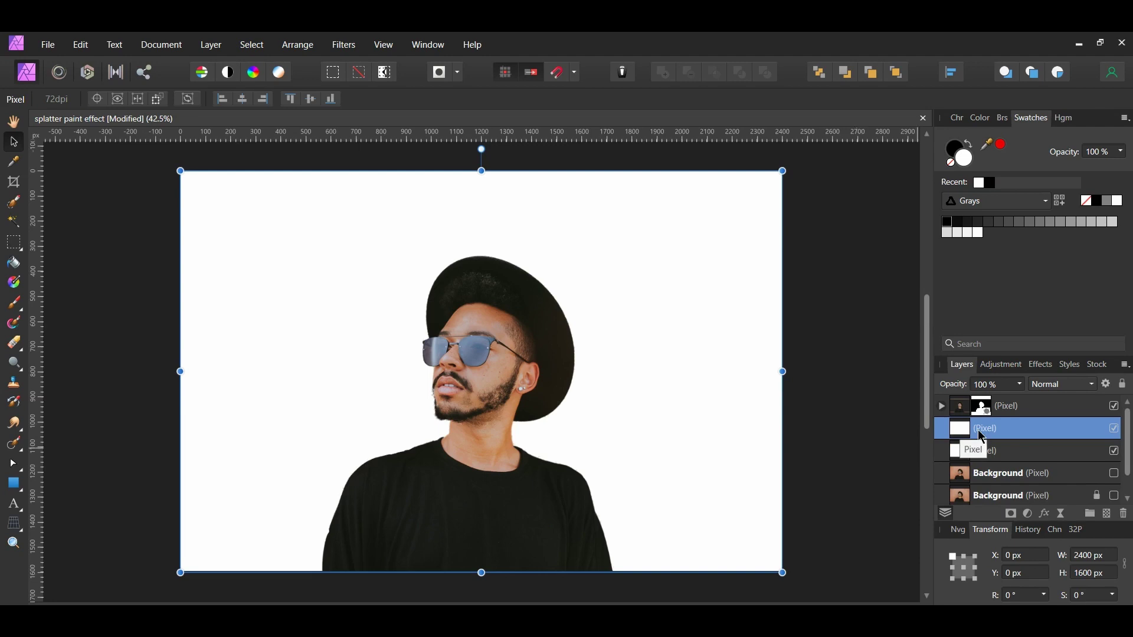
shift+click(1028, 414)
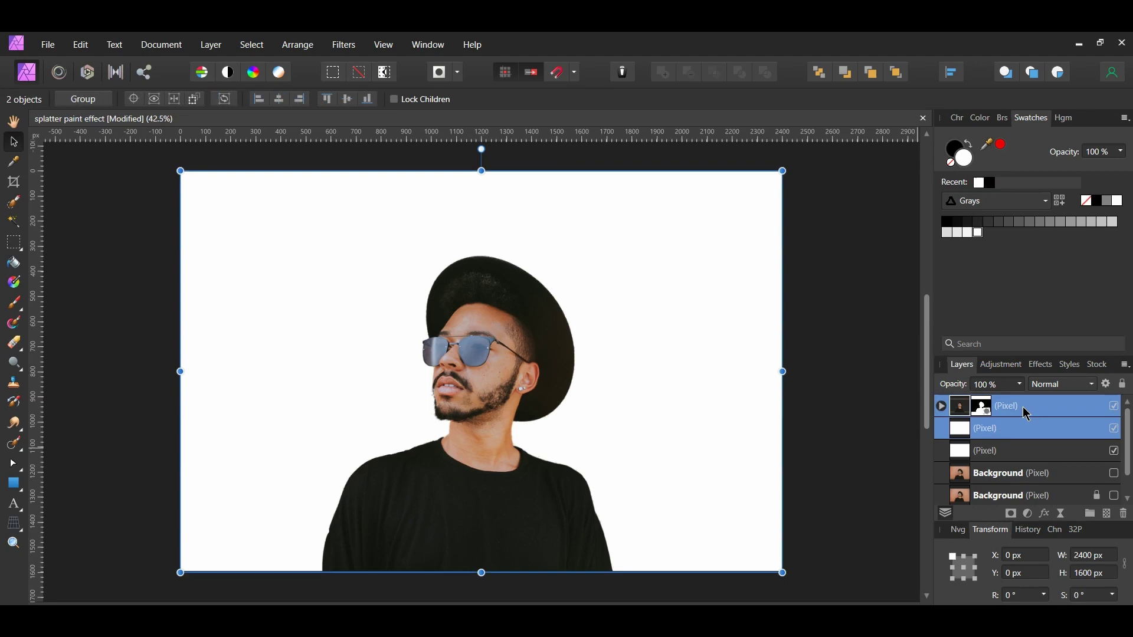
key(ctrl+shift+e)
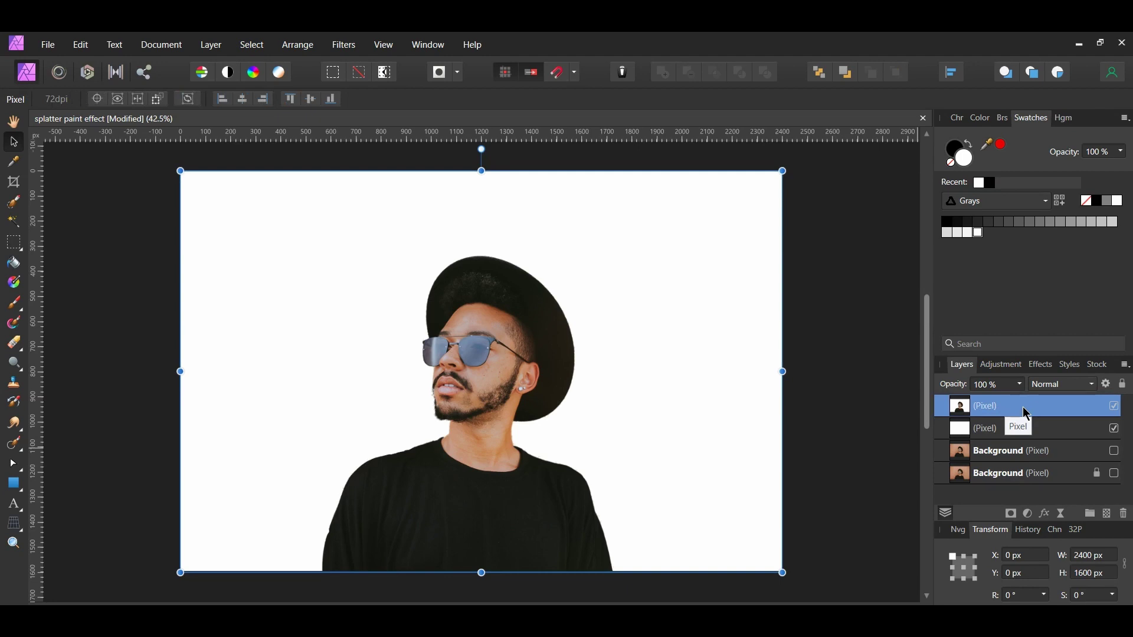
click(212, 45)
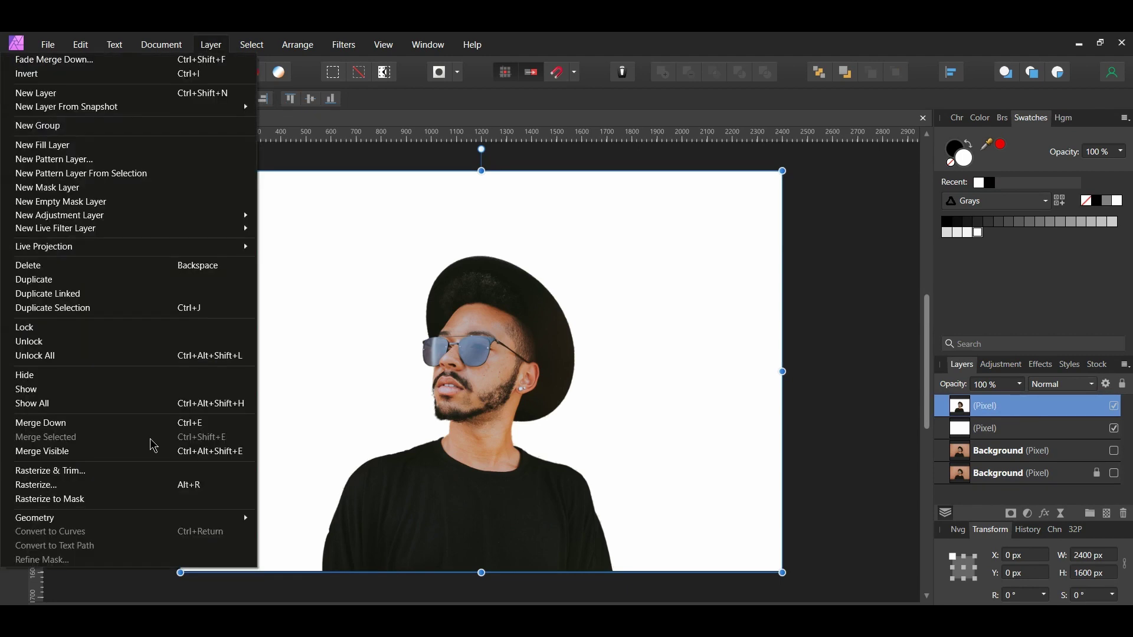
Add a new empty layer above the white fill and hide the portrait layer
click(834, 380)
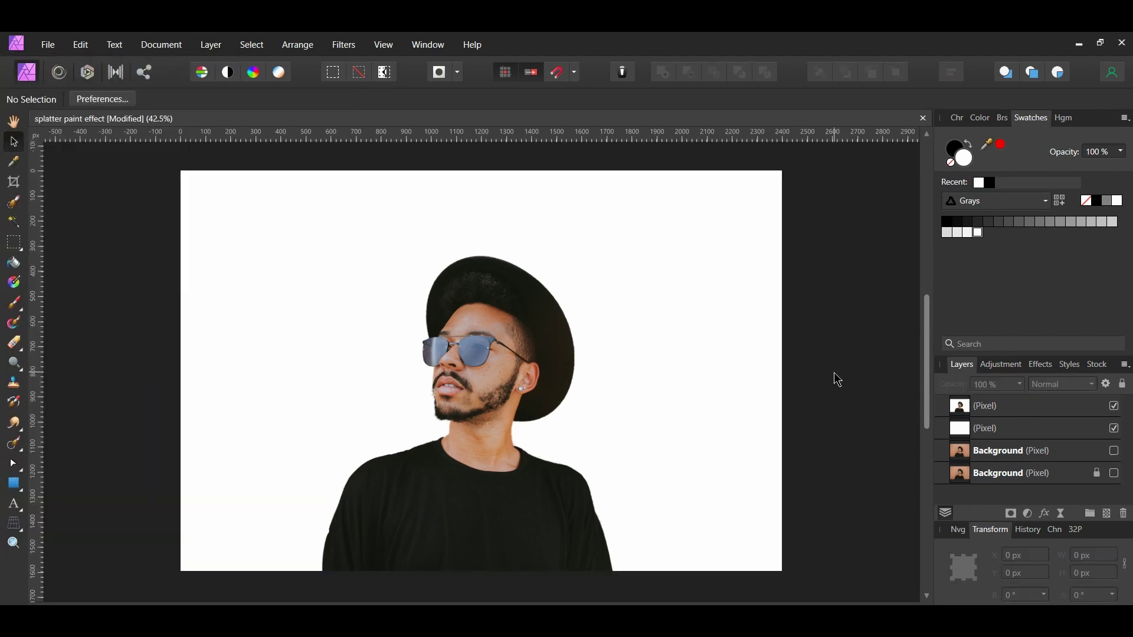
click(982, 434)
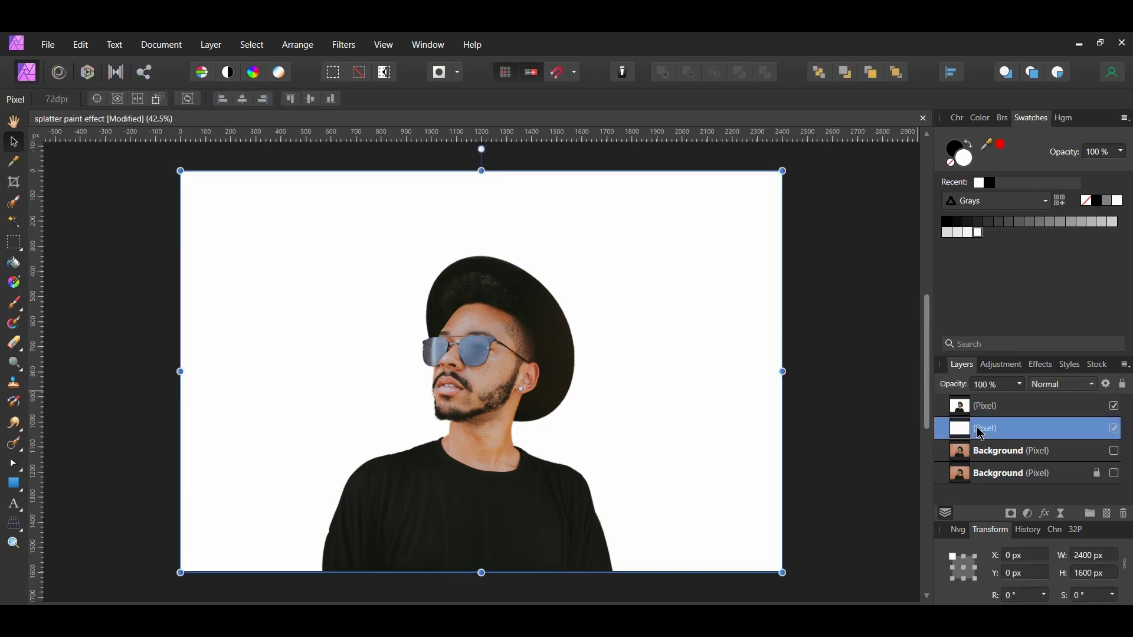
click(1106, 514)
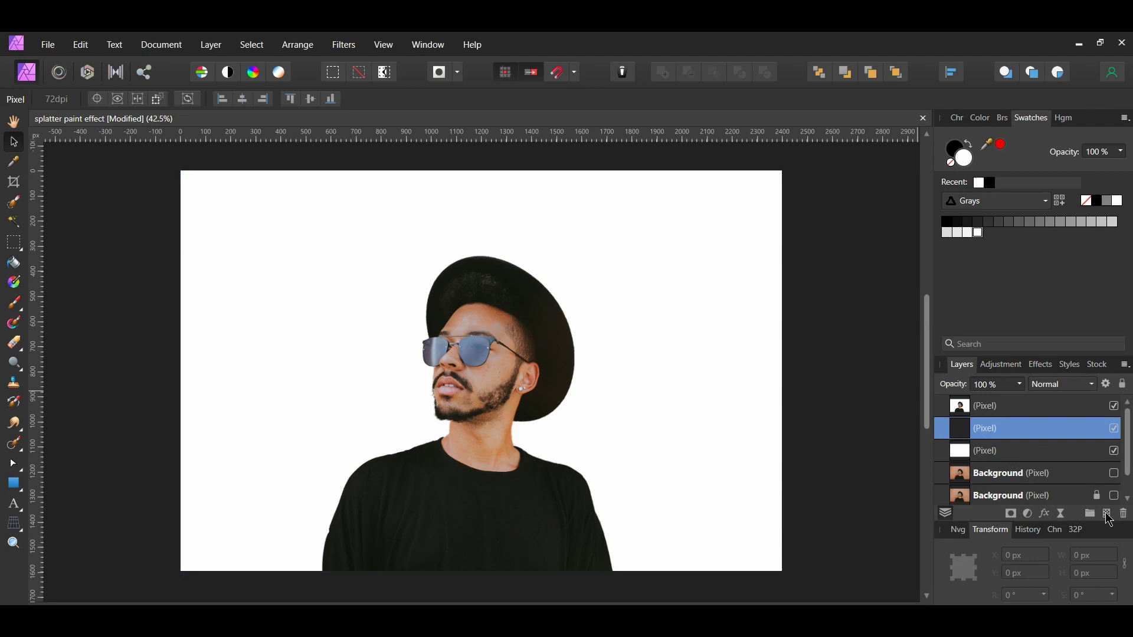
click(1115, 408)
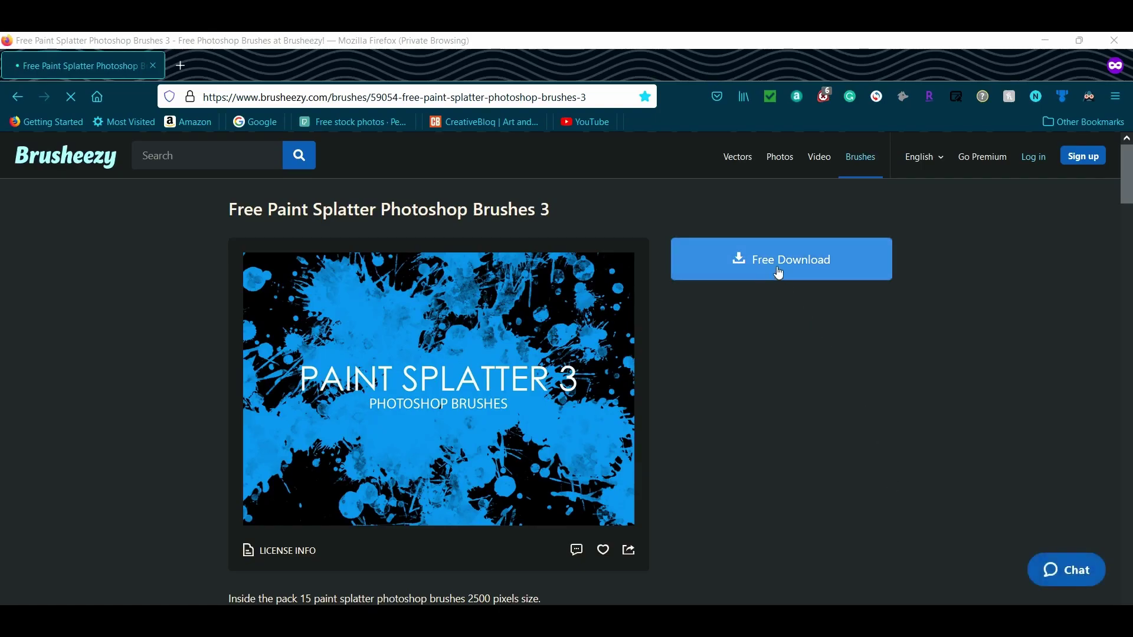
Download and save Free_Paint_Splatter_Photoshop_Brushes_3.zip from Brusheezy
click(780, 273)
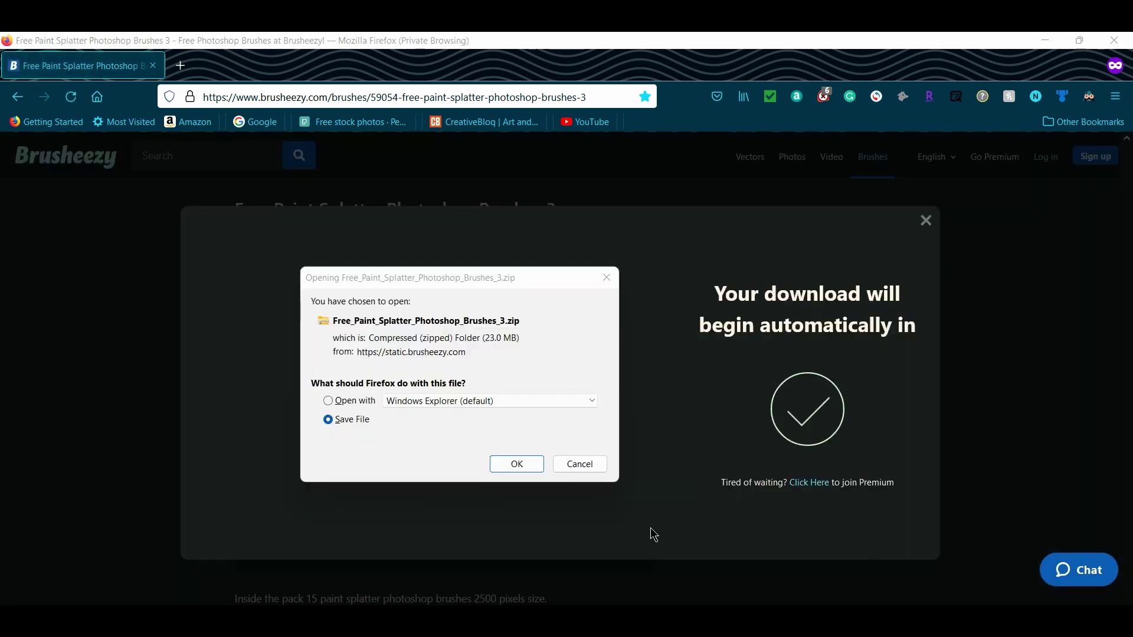
click(518, 466)
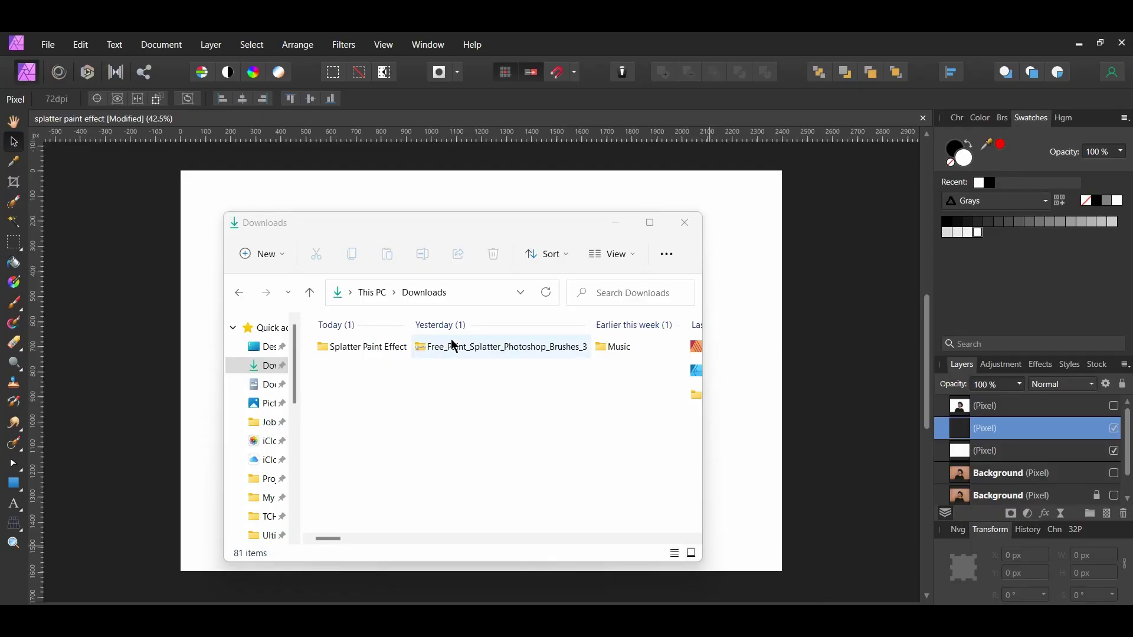
Extract the brush pack zip, import its 15 Affinity splatter brushes, and close Explorer
click(455, 346)
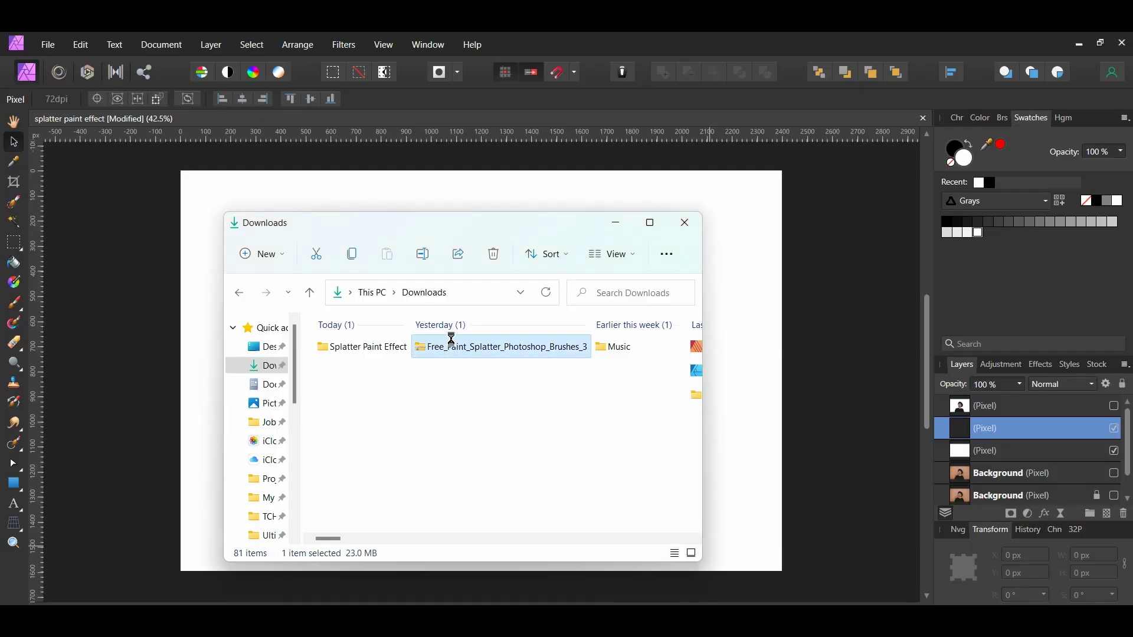
right_click(455, 346)
click(533, 461)
click(684, 495)
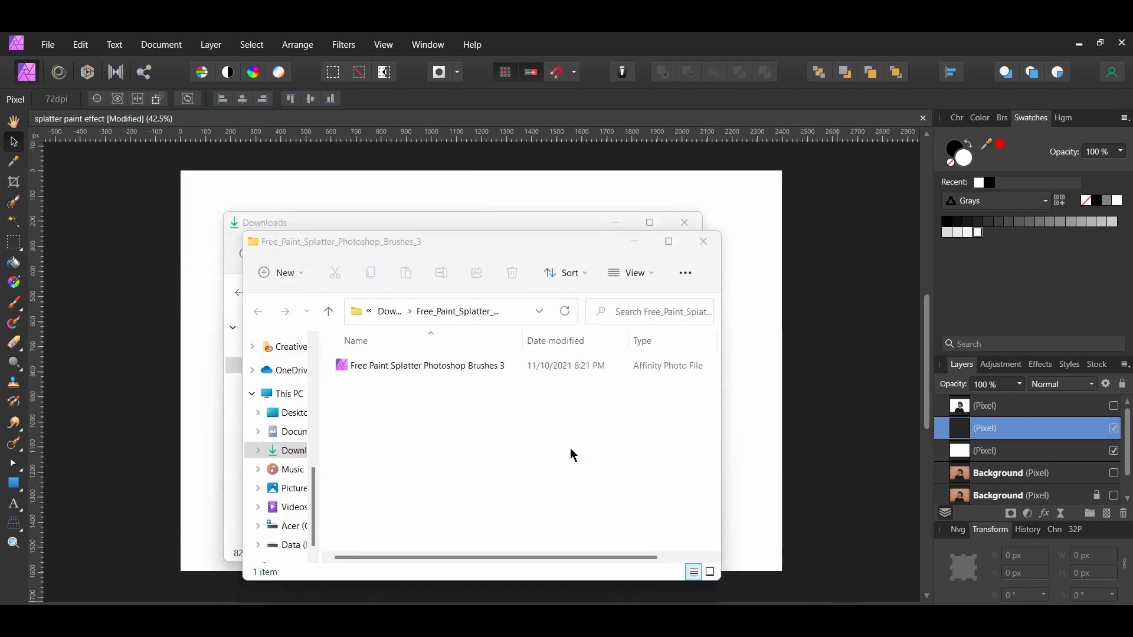
double_click(411, 365)
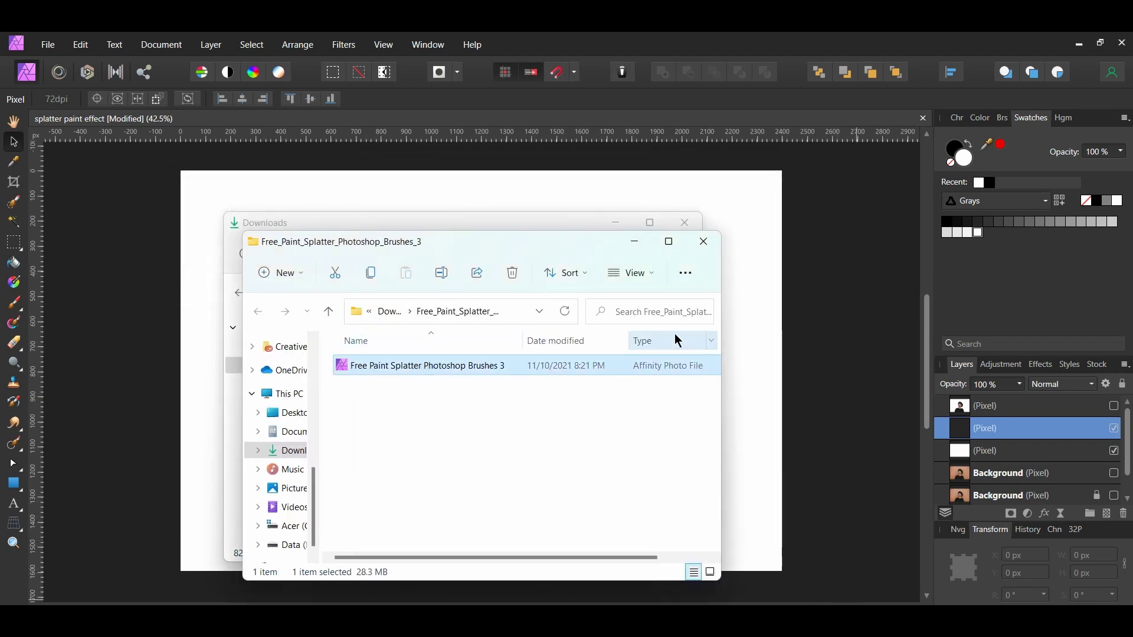
click(703, 241)
click(685, 223)
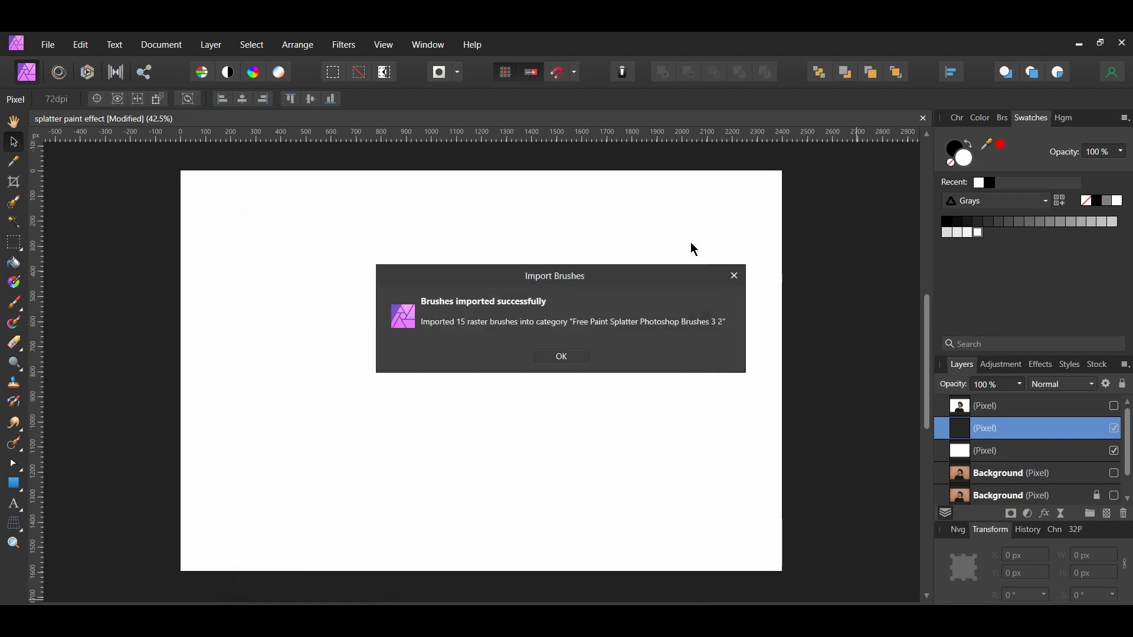
Dismiss the brushes-imported message and switch to the Paint Brush tool
click(569, 357)
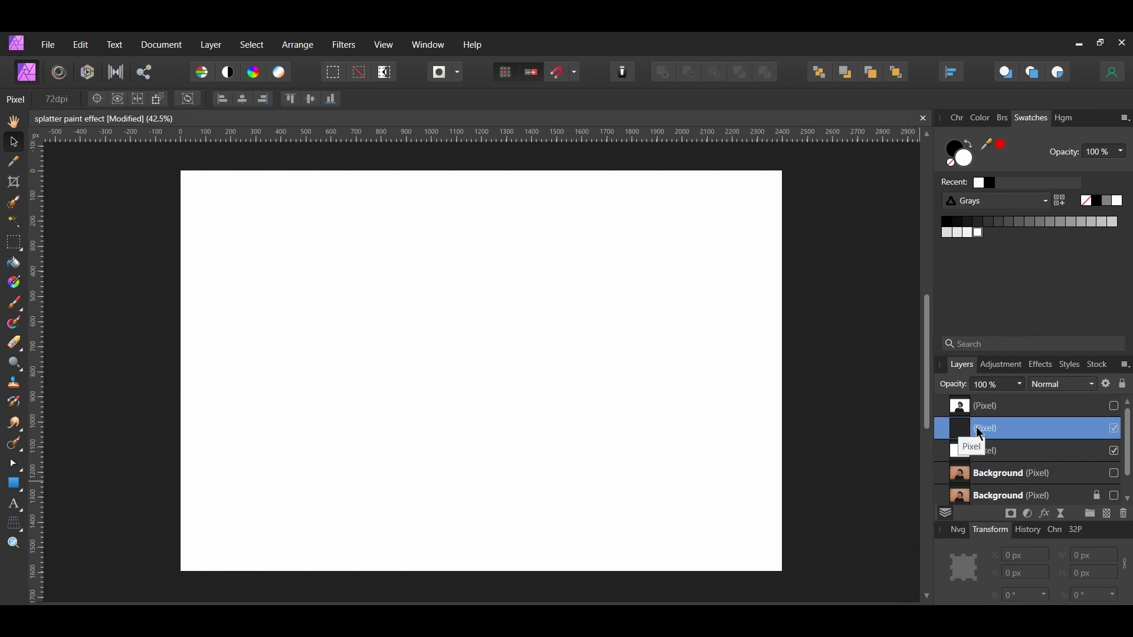
key(b)
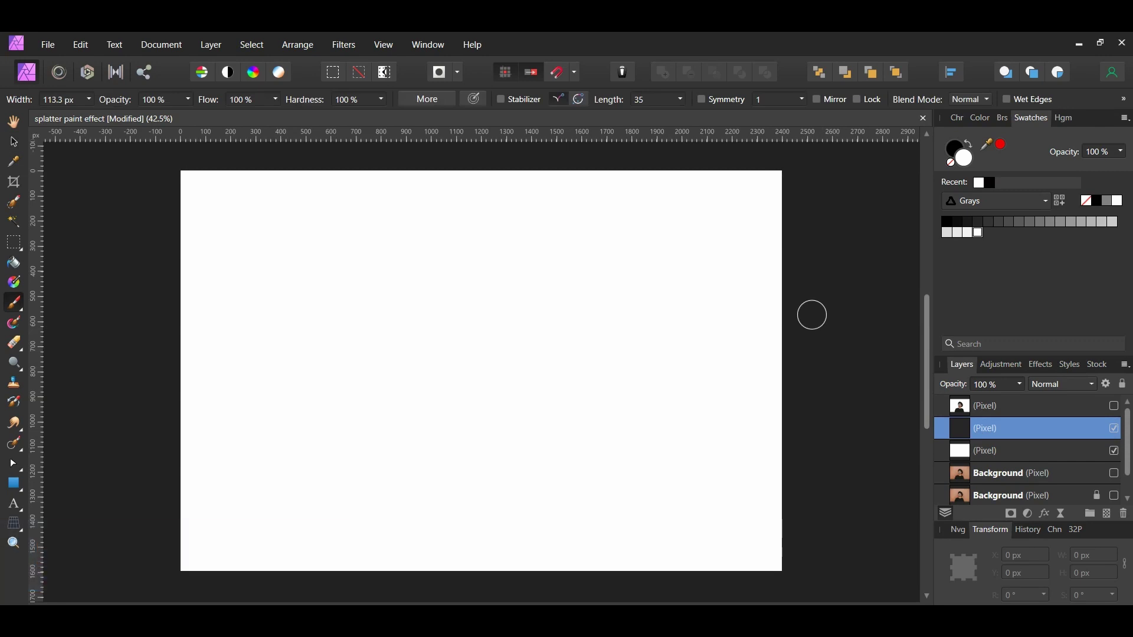
Select the first Free Paint Splatter Photoshop Brushes 3 brush (2500 px, 80% hardness)
click(1003, 118)
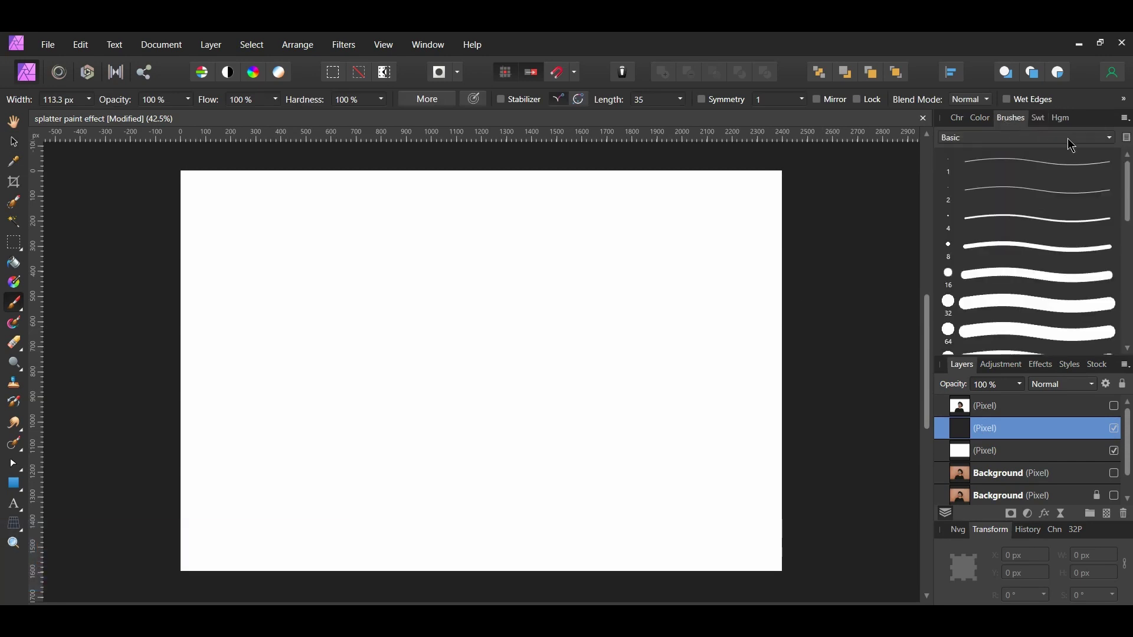
click(1108, 142)
click(1075, 405)
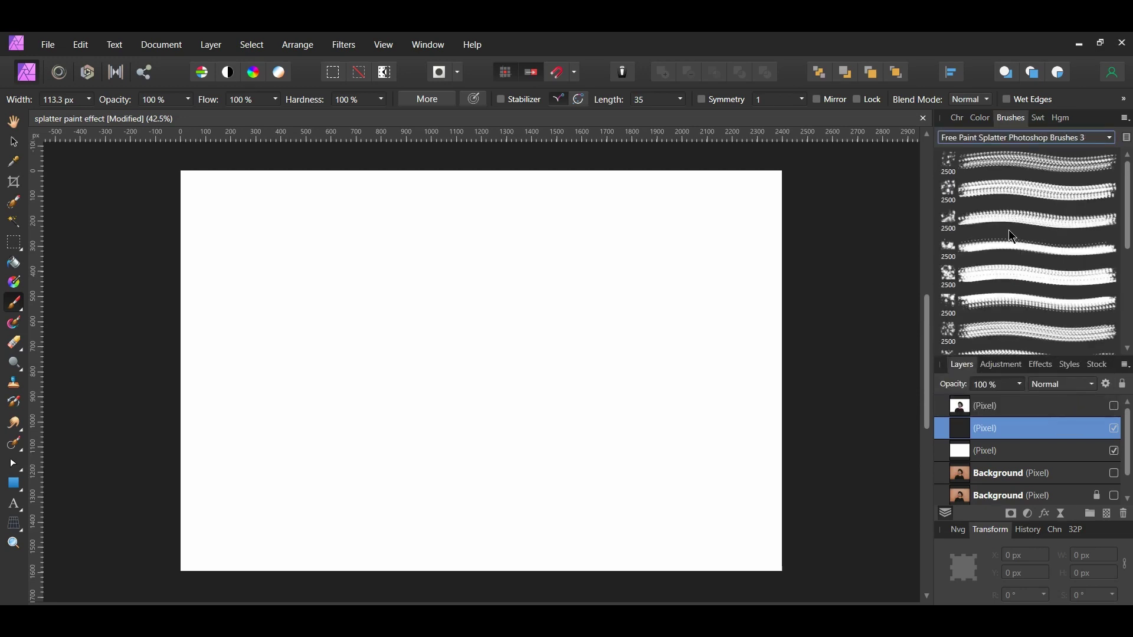
click(992, 160)
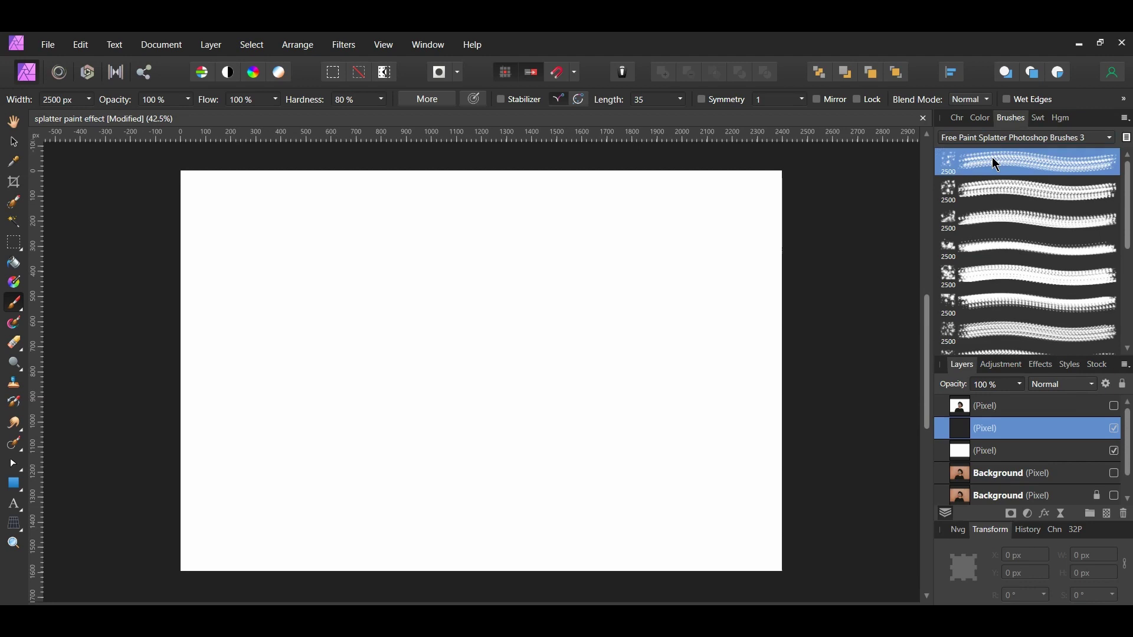
click(1039, 119)
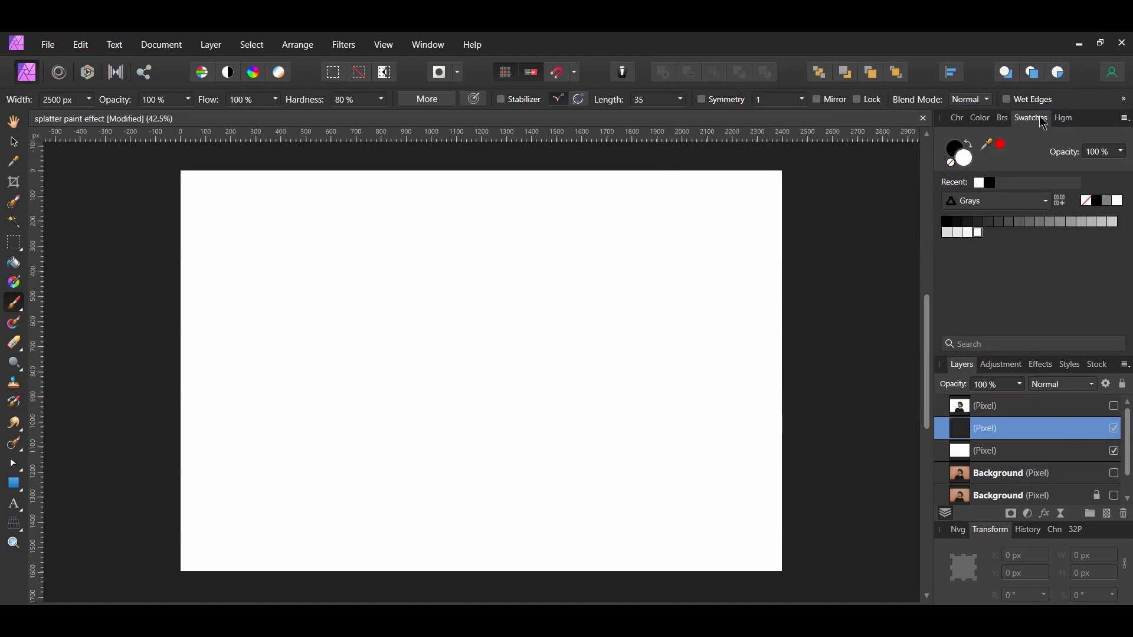
Set the brush colour to blue hex 5C62FC in the Color Chooser
double_click(967, 162)
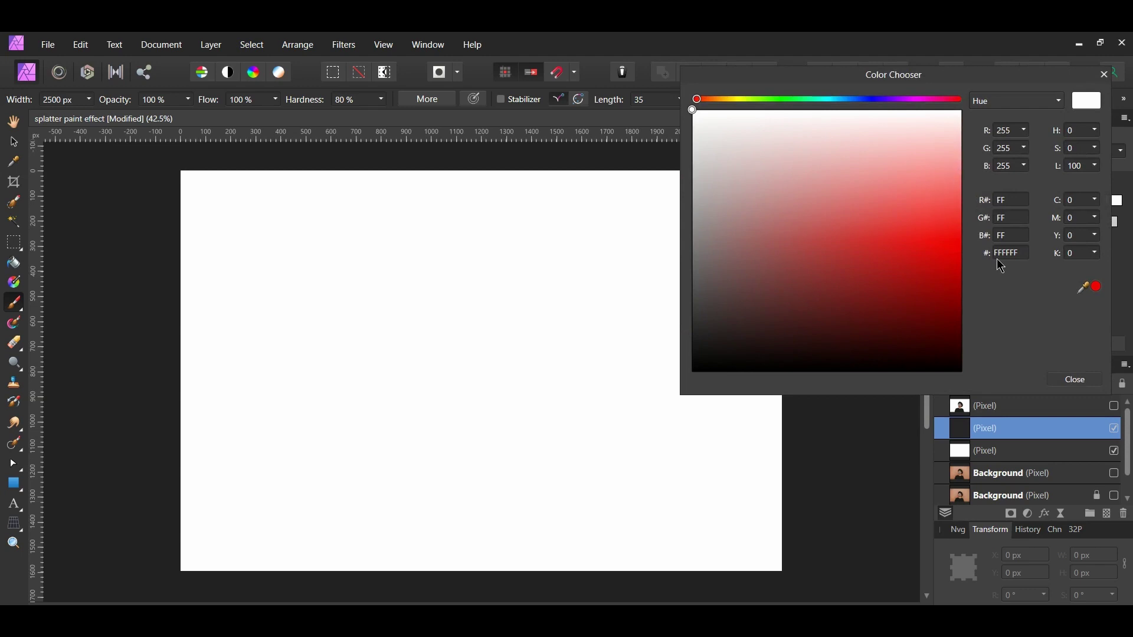
click(1019, 252)
text(5c)
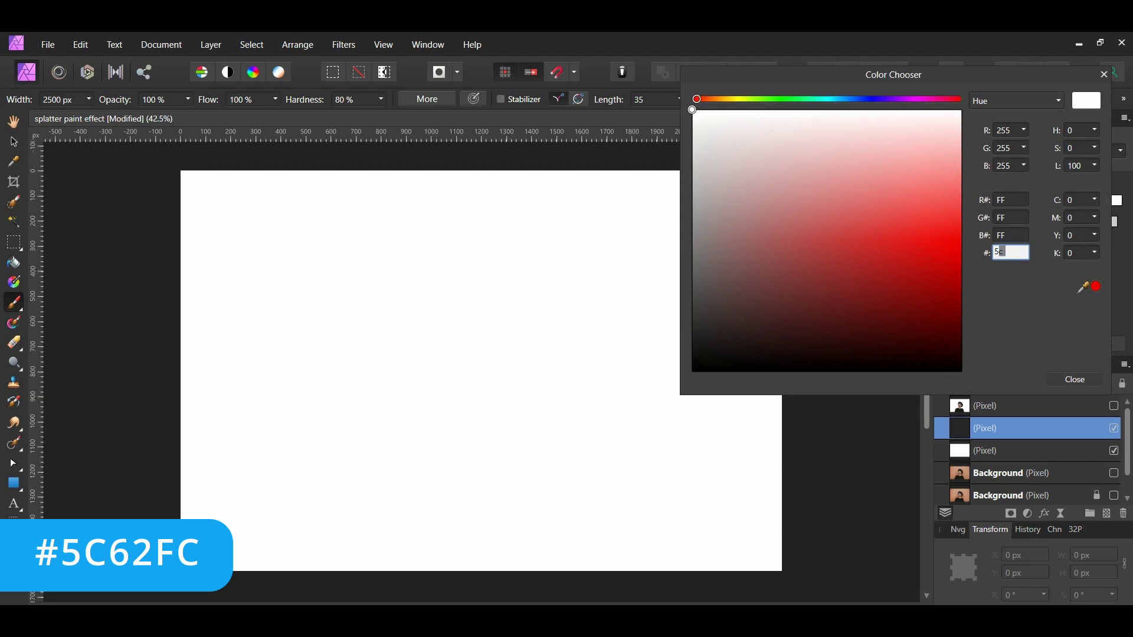
text(62fc)
key(Return)
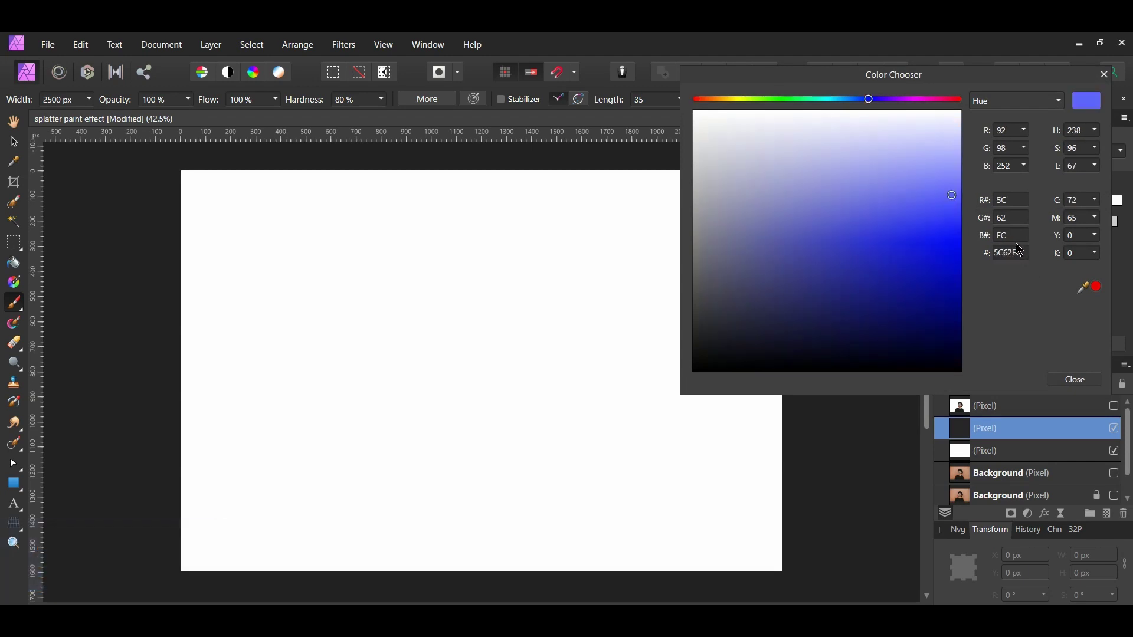
Paint blue splatters across the canvas, undoing the first stroke and repainting it wider
click(1076, 379)
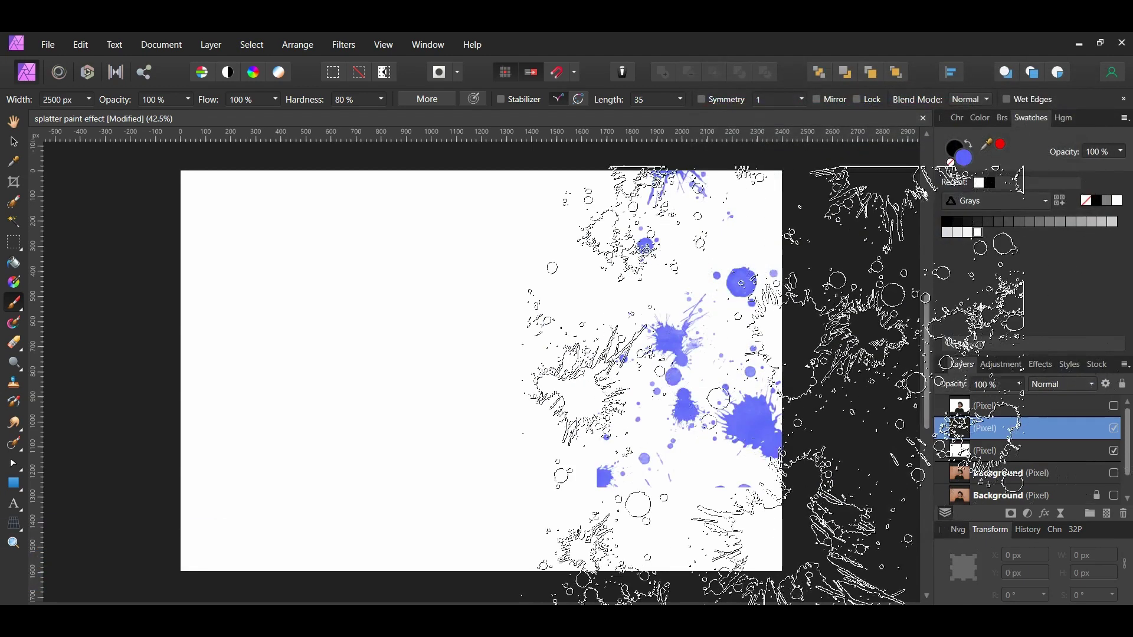
drag(773, 384, 608, 354)
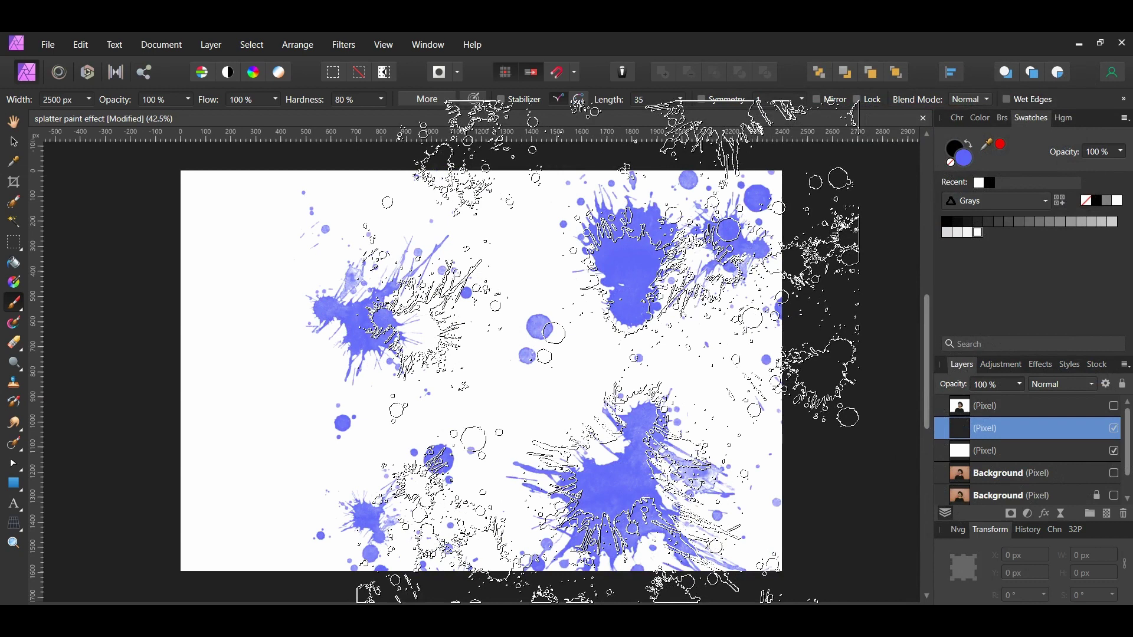
key(ctrl+z)
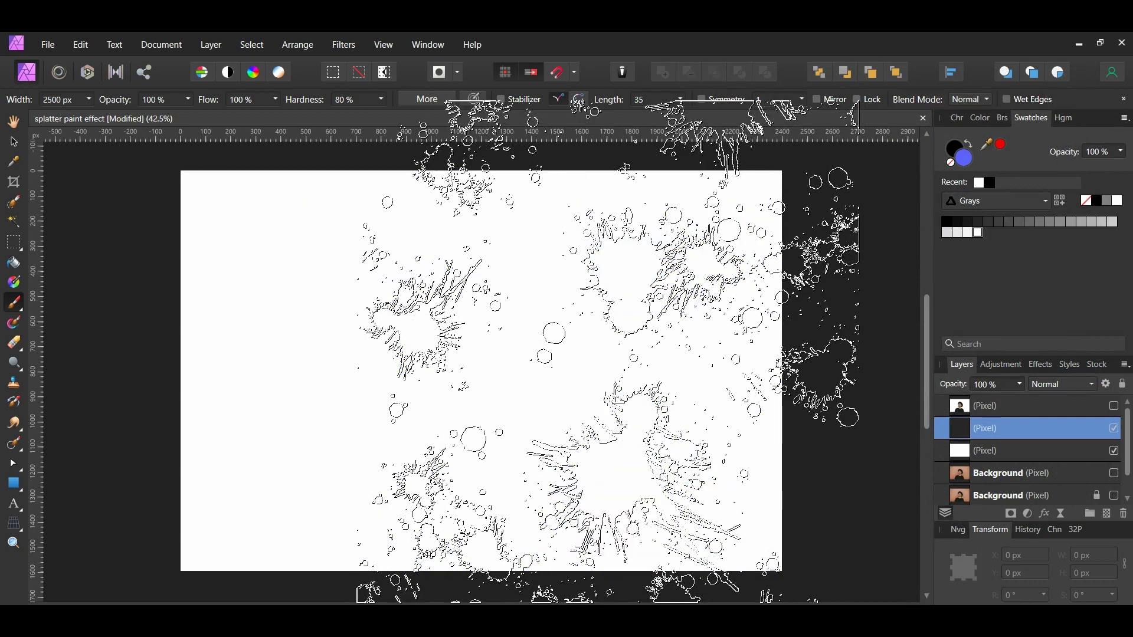
mouse_move(608, 354)
mouse_down()
mouse_move(631, 325)
mouse_move(451, 348)
mouse_move(504, 389)
mouse_move(505, 368)
mouse_move(483, 378)
mouse_move(487, 369)
mouse_move(525, 354)
mouse_move(590, 377)
mouse_move(849, 425)
mouse_move(838, 455)
mouse_up()
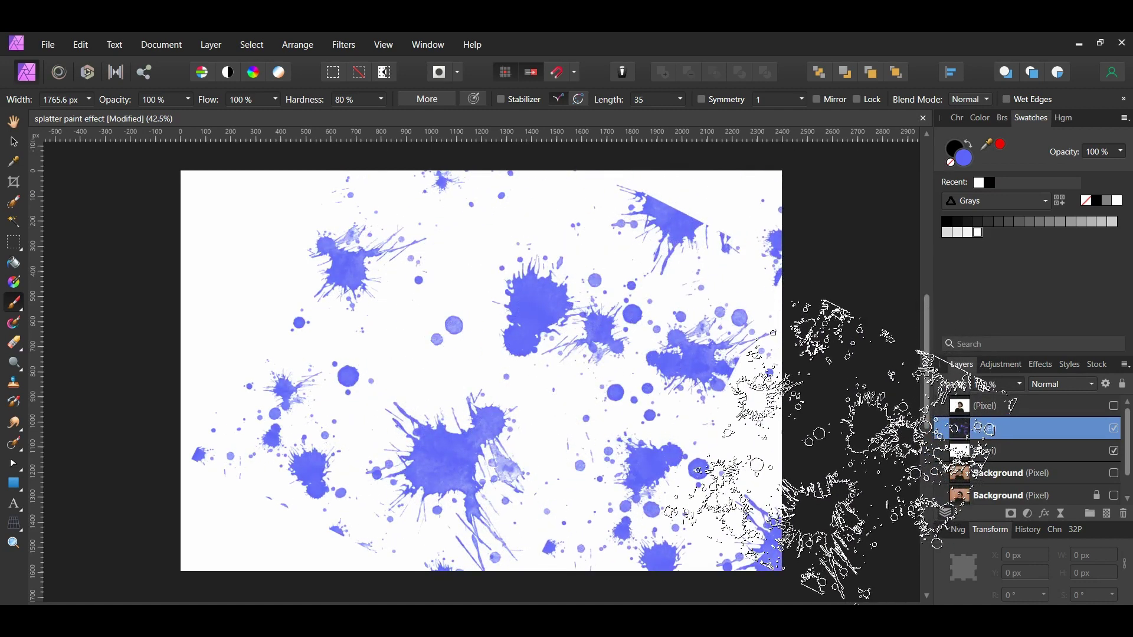
Add two empty pixel layers and select the new one above the blue splatters
click(1107, 514)
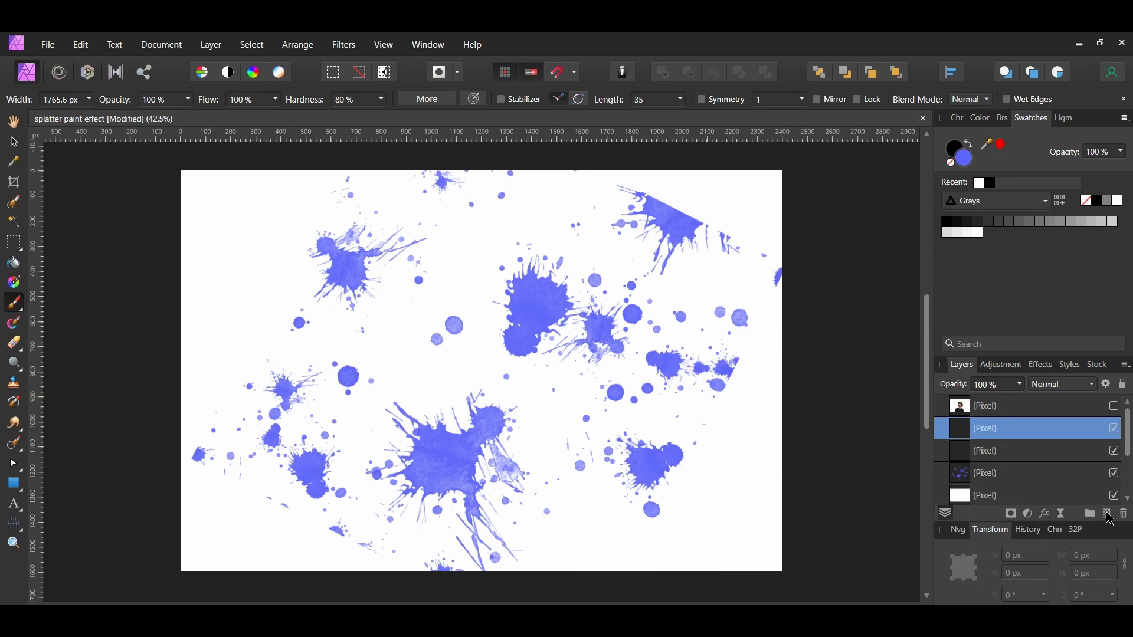
click(1108, 515)
click(1108, 515)
scroll(1058, 477, down, 2)
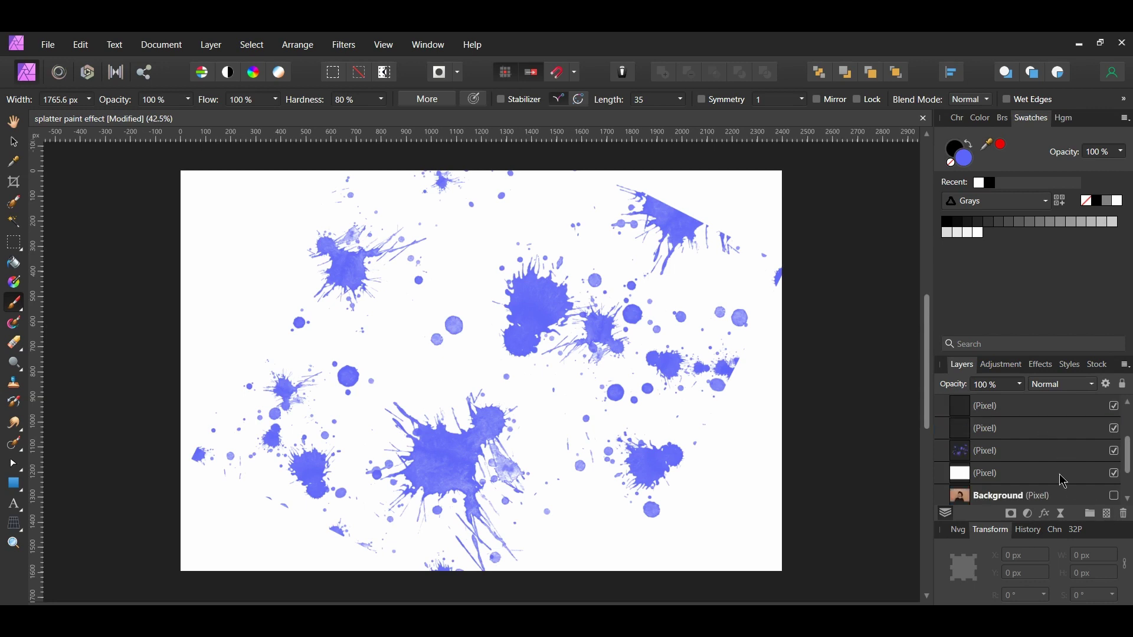
click(1015, 432)
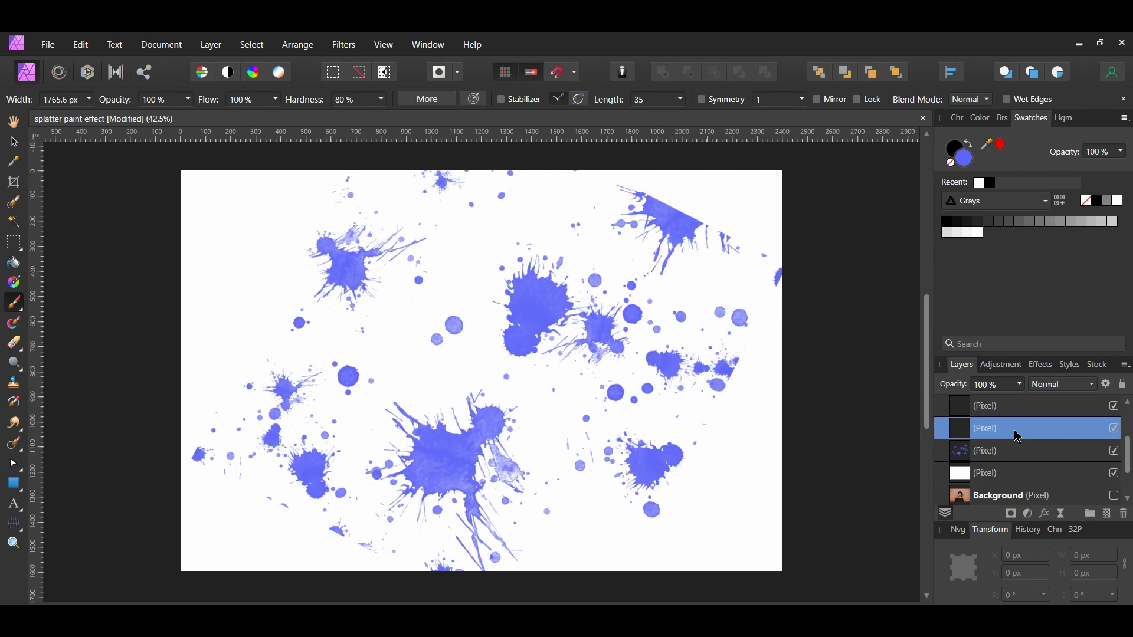
Change the brush colour to orange hex F59257 in the Color Chooser
double_click(962, 163)
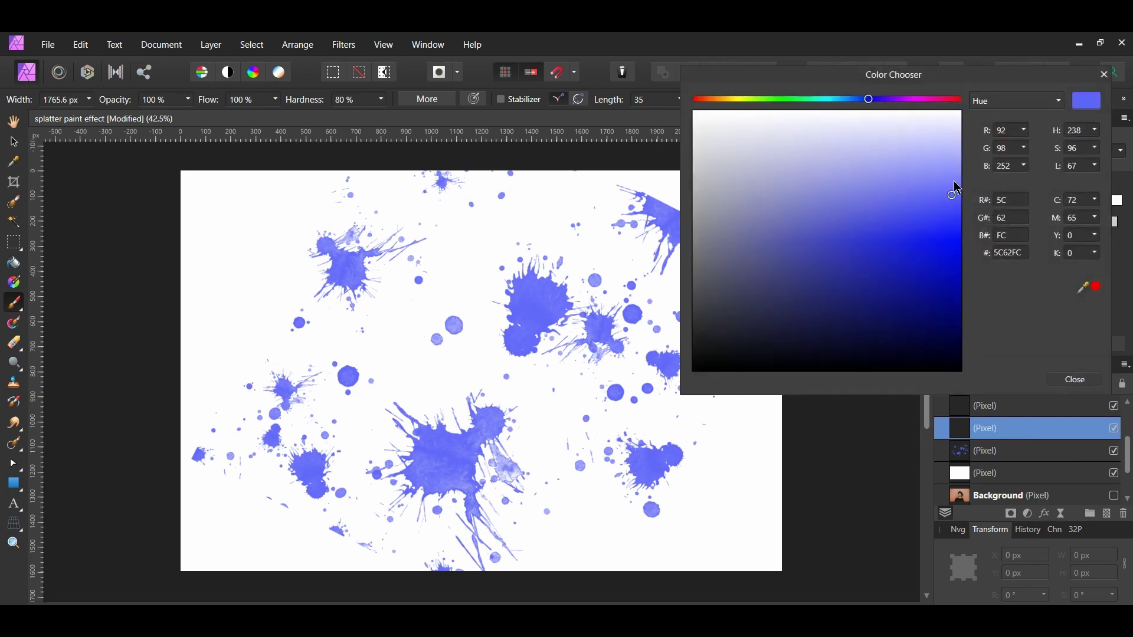
click(1009, 248)
text(f5)
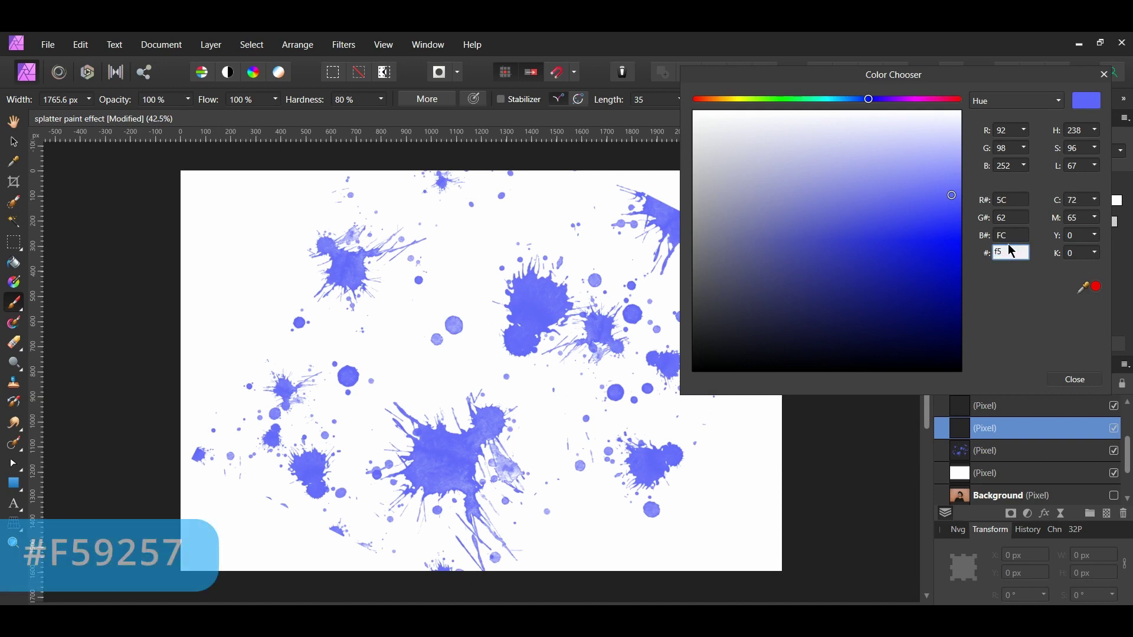
text(9257)
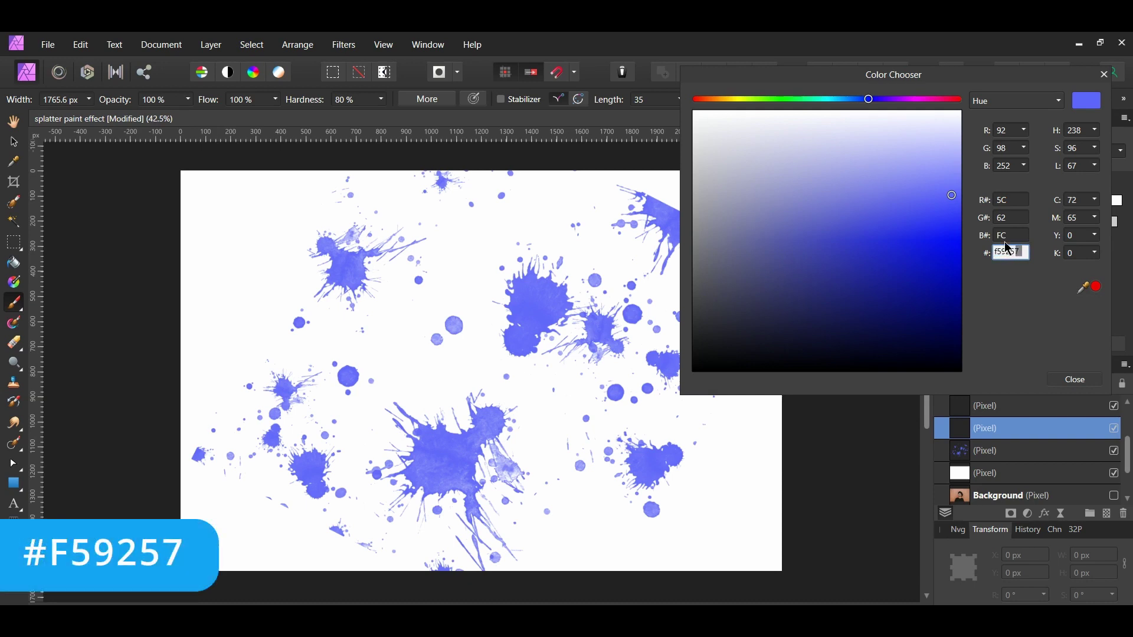
key(Return)
click(1075, 380)
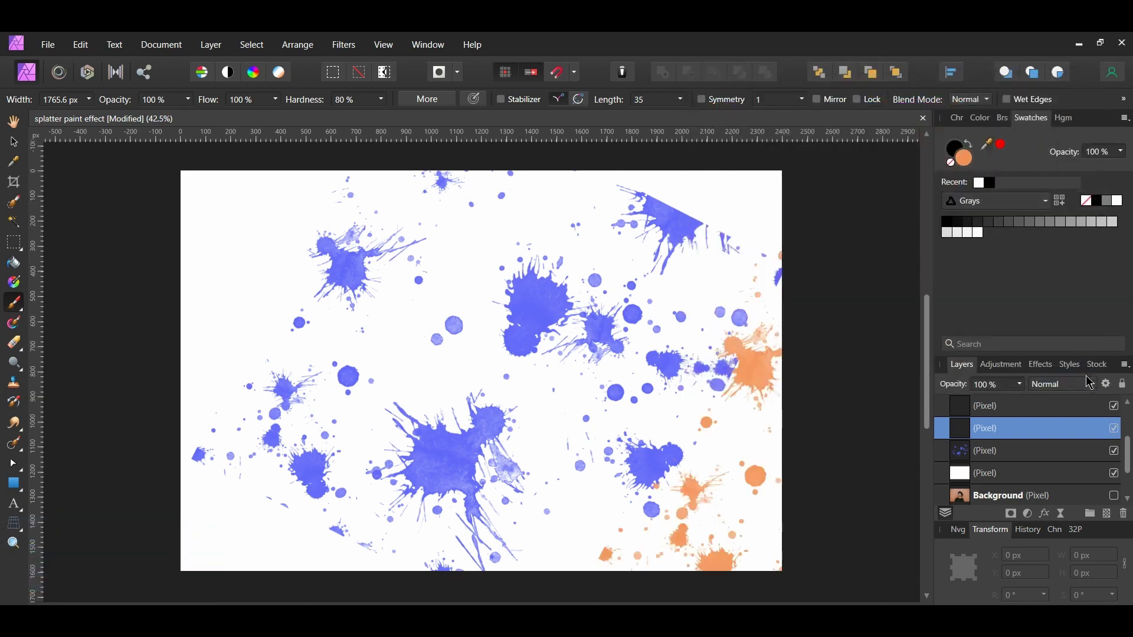
Paint large orange splatters with a different splatter brush, then add a new empty layer above
click(1002, 118)
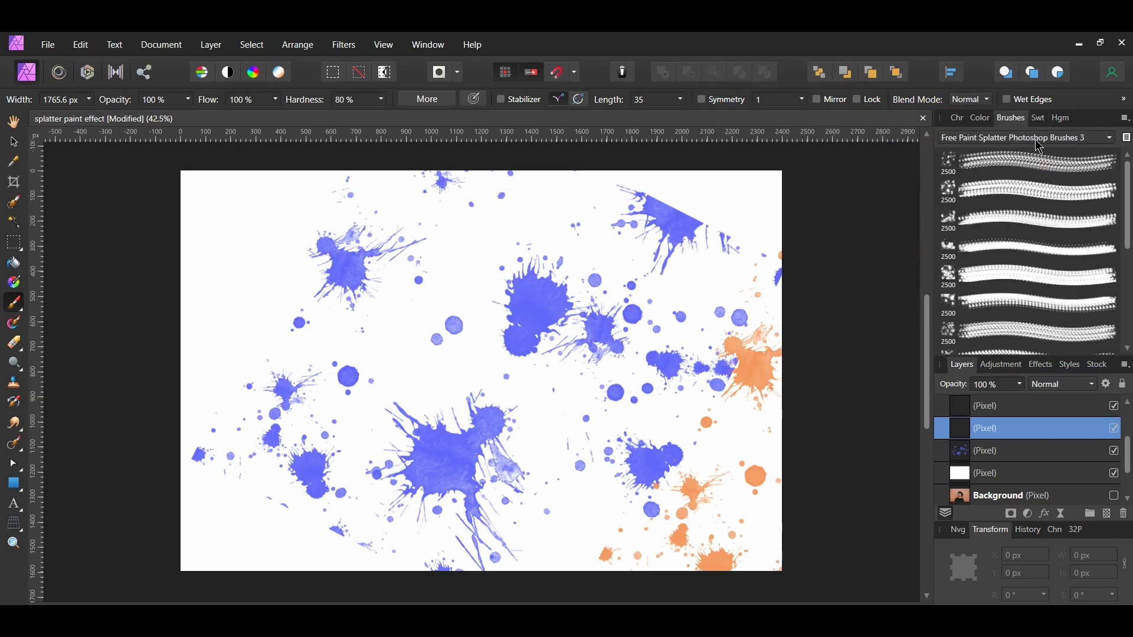
scroll(1071, 285, down, 1)
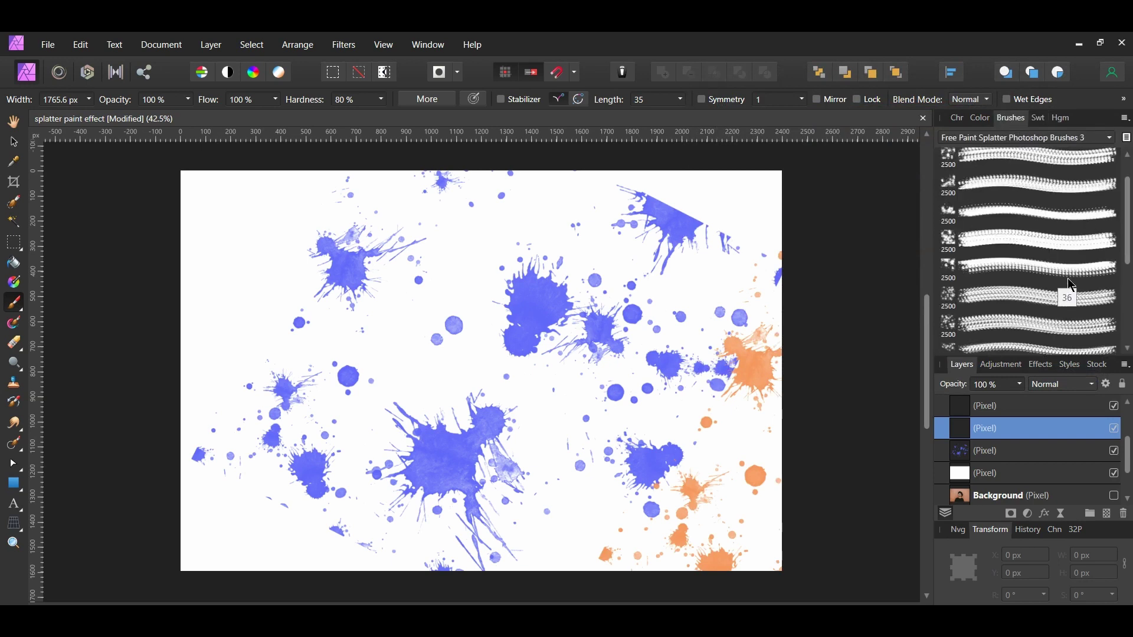
scroll(1072, 319, down, 2)
click(1071, 321)
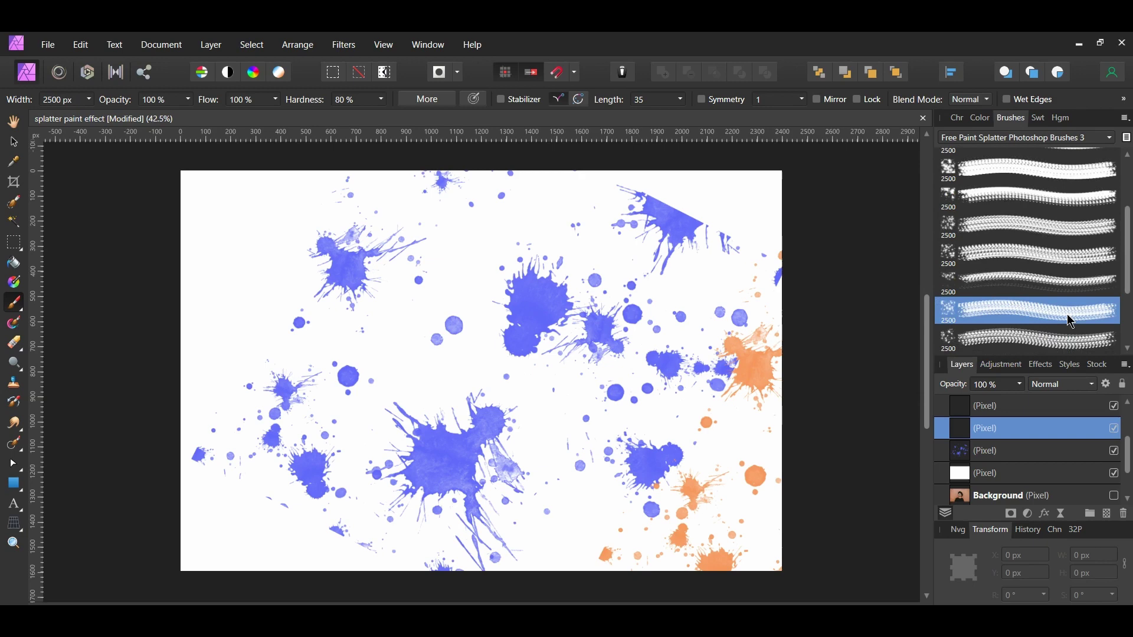
mouse_move(767, 321)
mouse_down()
mouse_move(779, 328)
mouse_move(397, 397)
mouse_move(915, 436)
mouse_move(834, 423)
mouse_up()
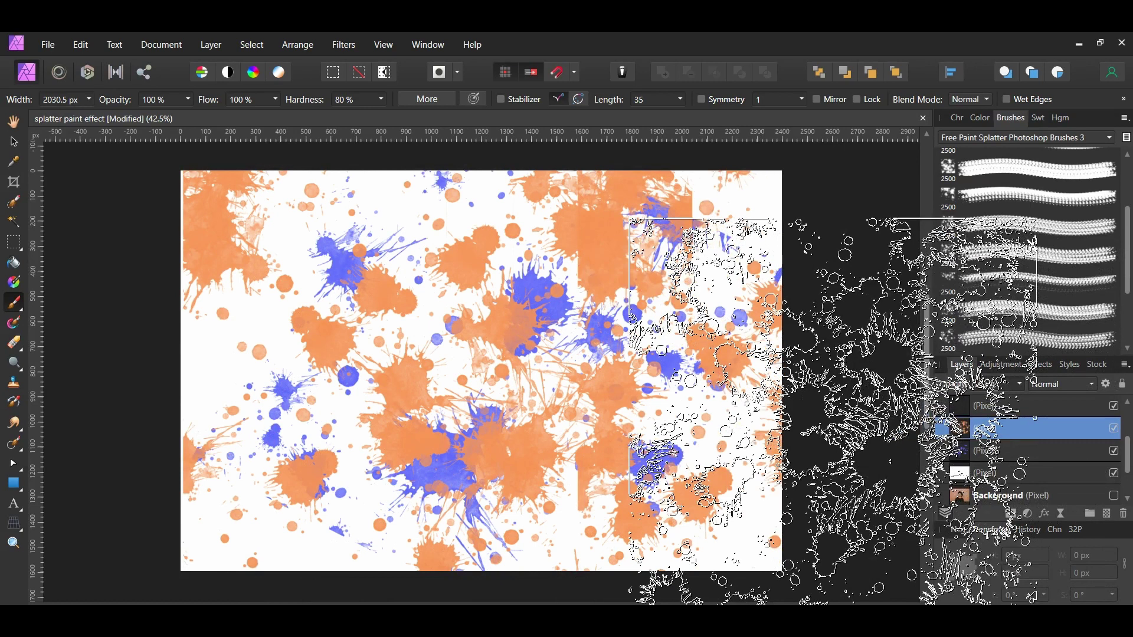
key(ctrl+z)
key(ctrl+shift+n)
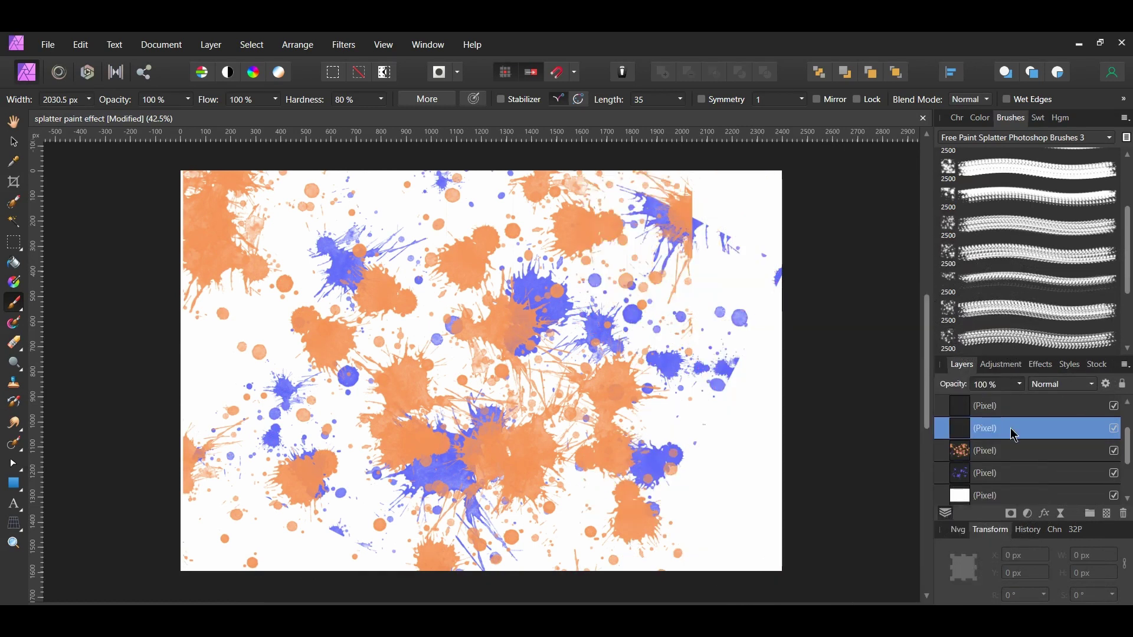
Switch the painting colour from the Swatches panel to pink hex FC69CB
click(1037, 118)
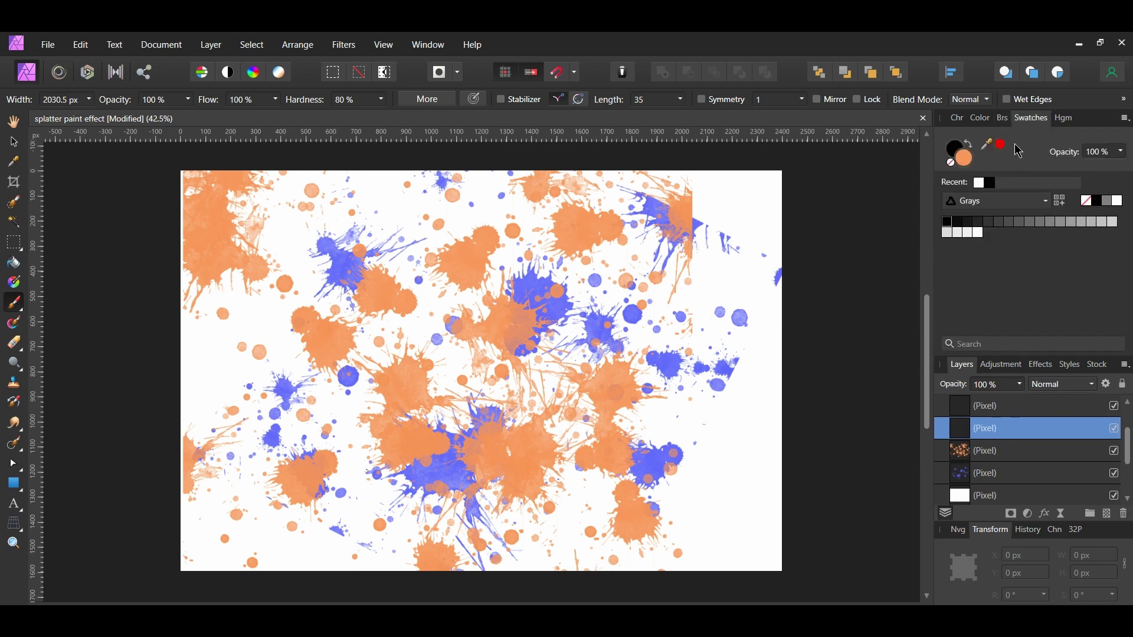
double_click(961, 158)
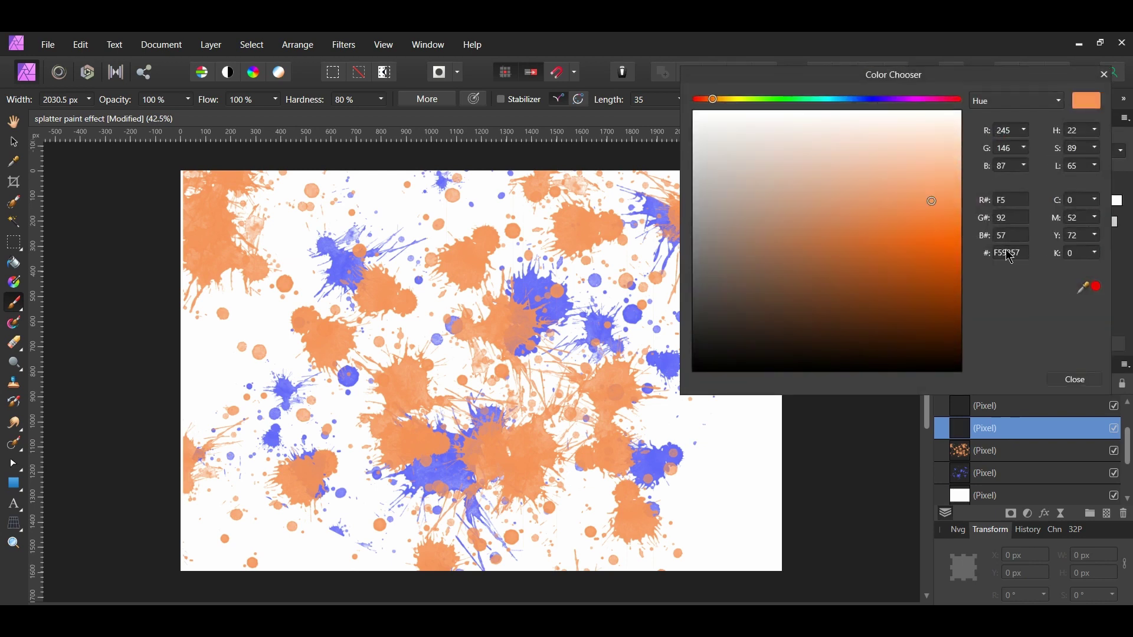
double_click(1010, 254)
text(fc)
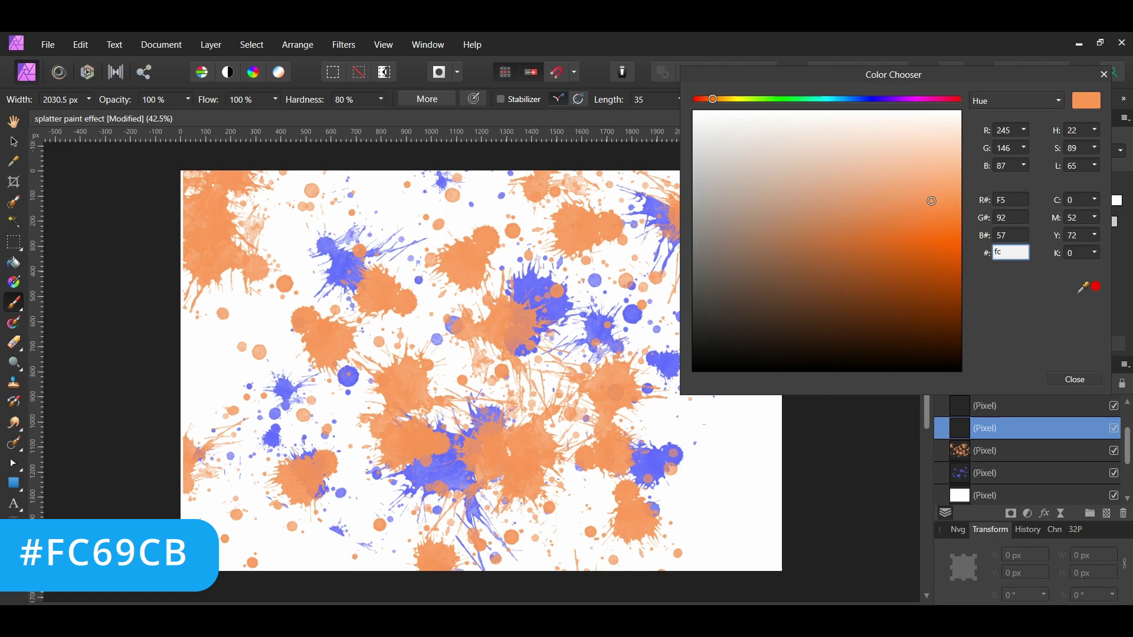
text(69cb)
key(Return)
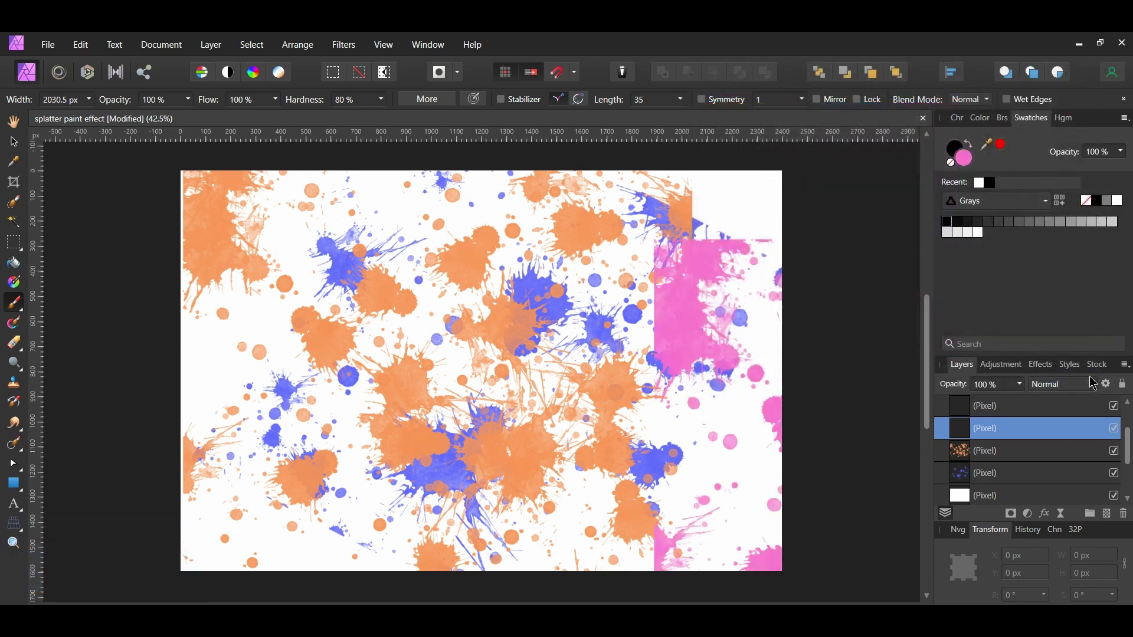
click(1010, 118)
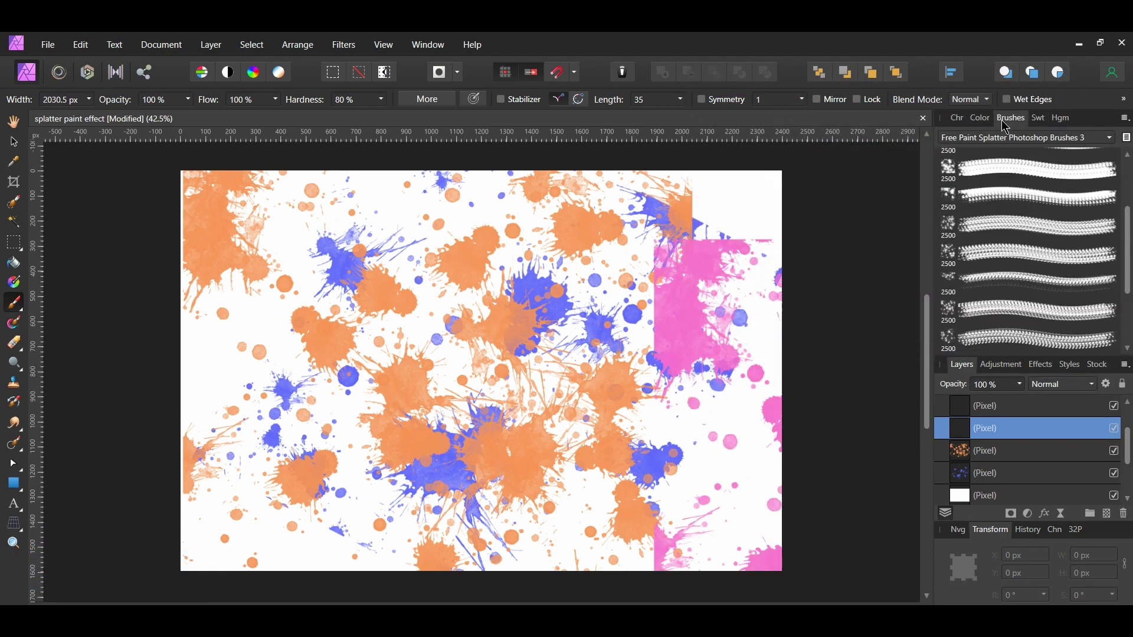
Paint large pink splatters across the canvas centre with another splatter brush, then select the top layer
drag(1129, 230, 1130, 258)
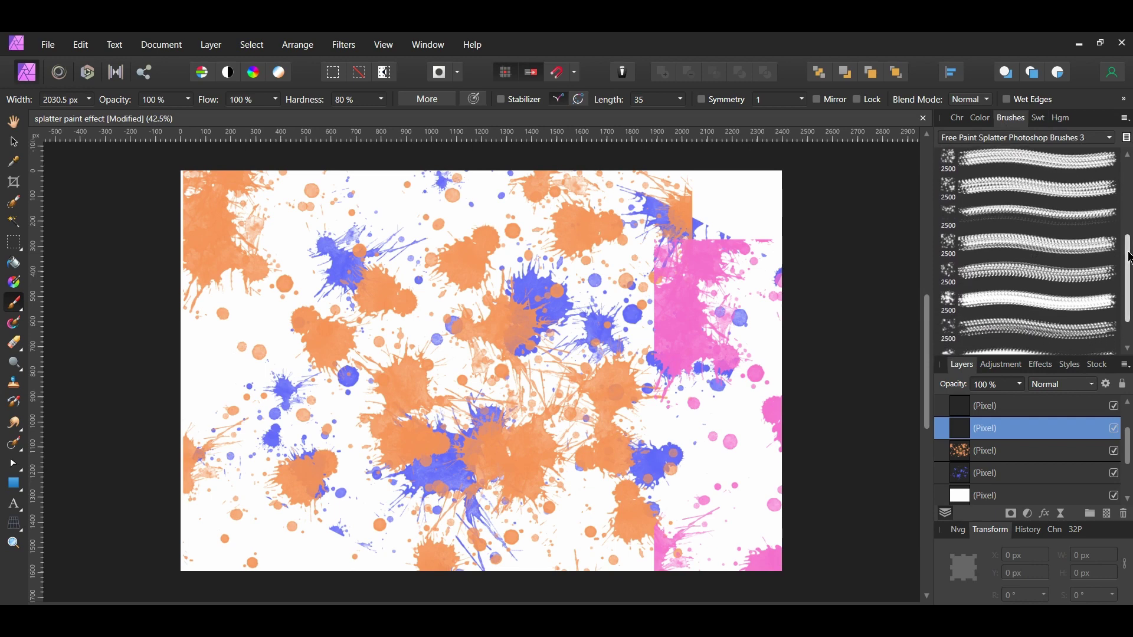
scroll(1080, 301, down, 1)
click(1091, 338)
mouse_move(935, 329)
mouse_down()
mouse_move(645, 252)
mouse_move(454, 252)
mouse_move(472, 298)
mouse_up()
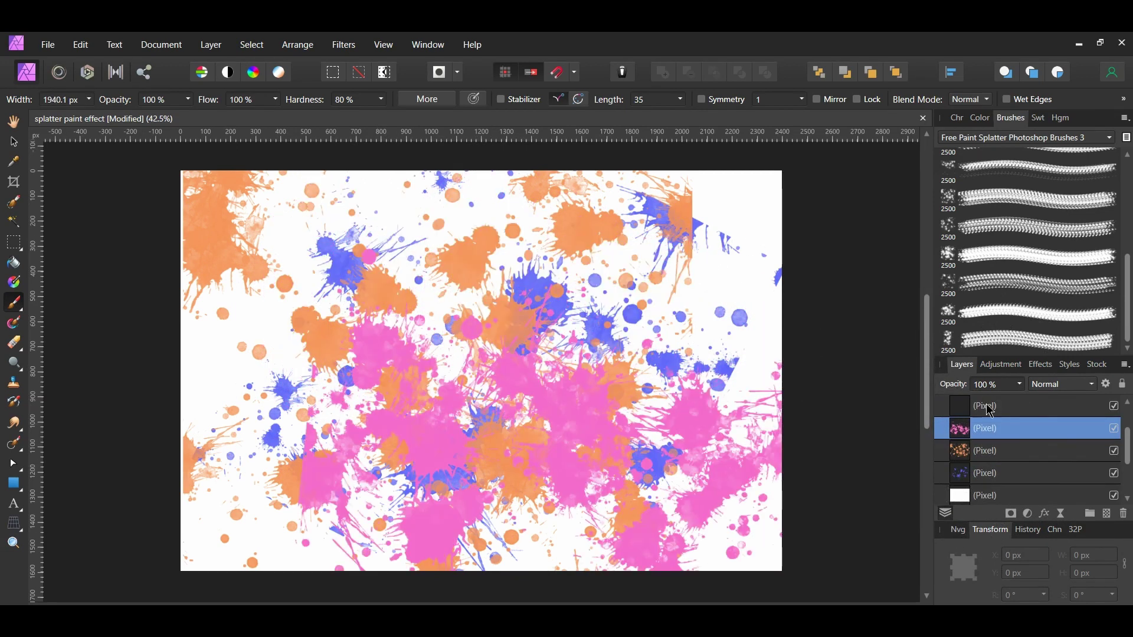
click(990, 407)
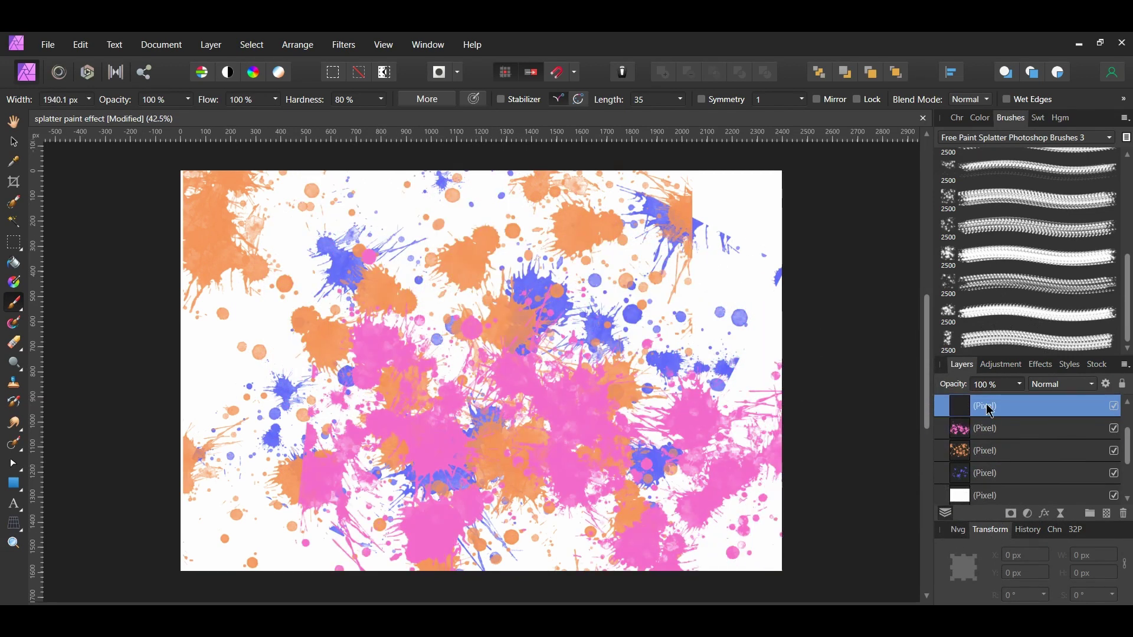
Change the painting colour to lime green hex B1FB61 in the Color Chooser
click(1038, 118)
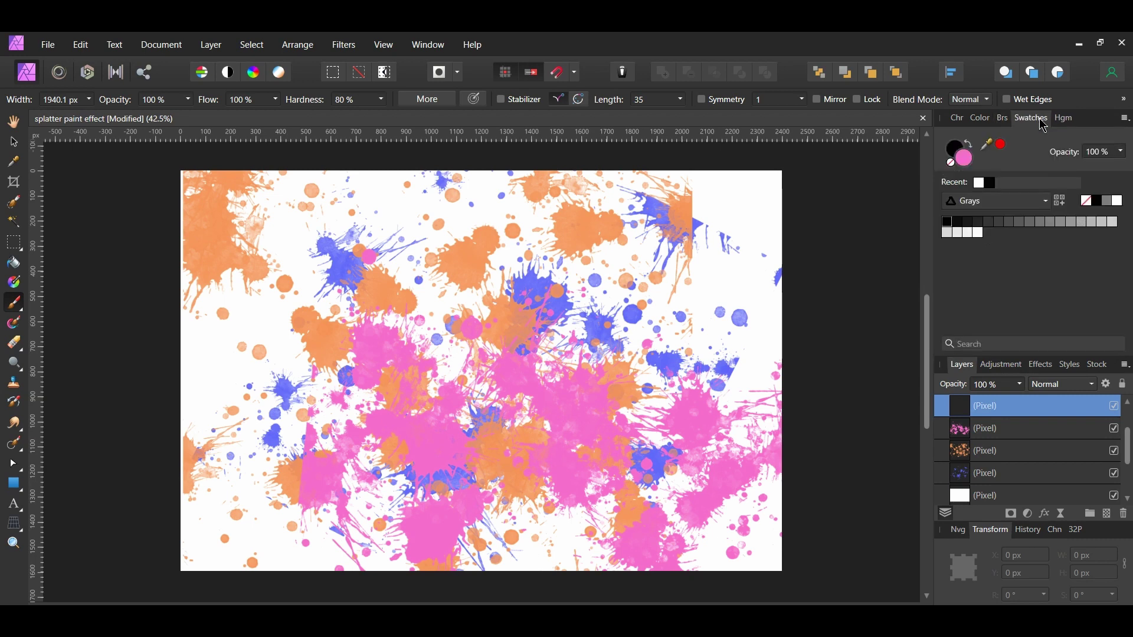
double_click(966, 165)
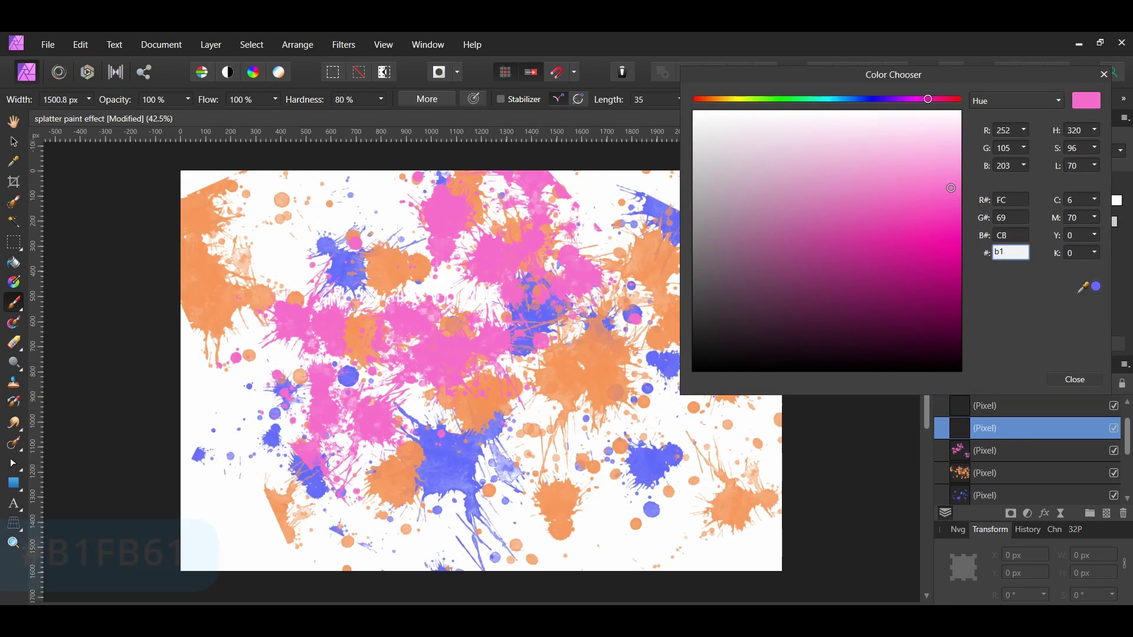
text(b1)
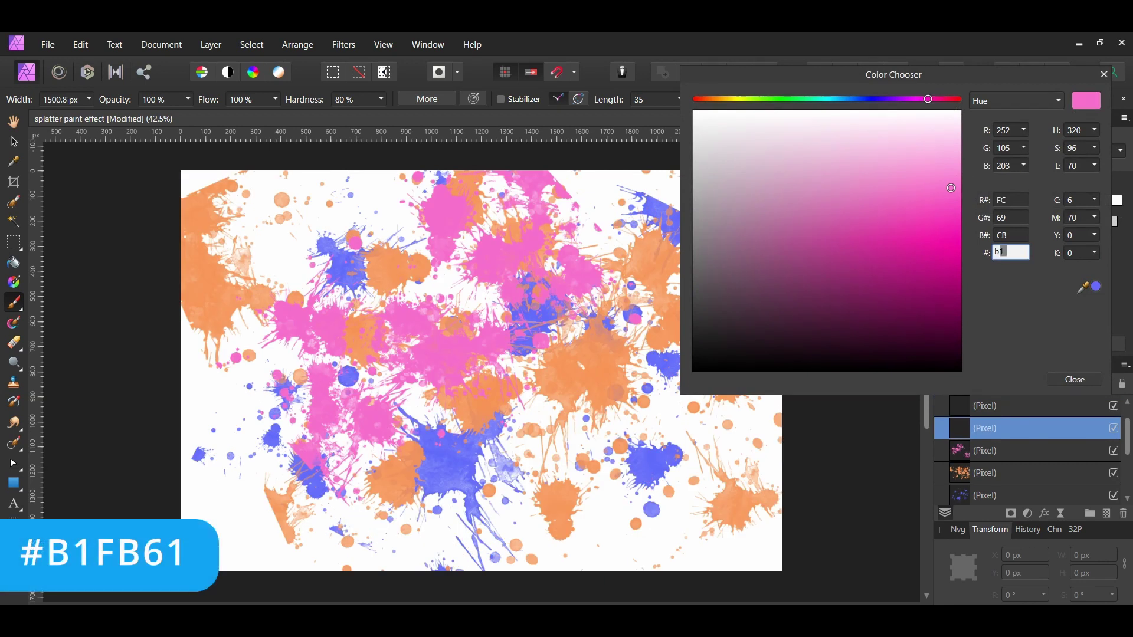
text(fb61)
key(Return)
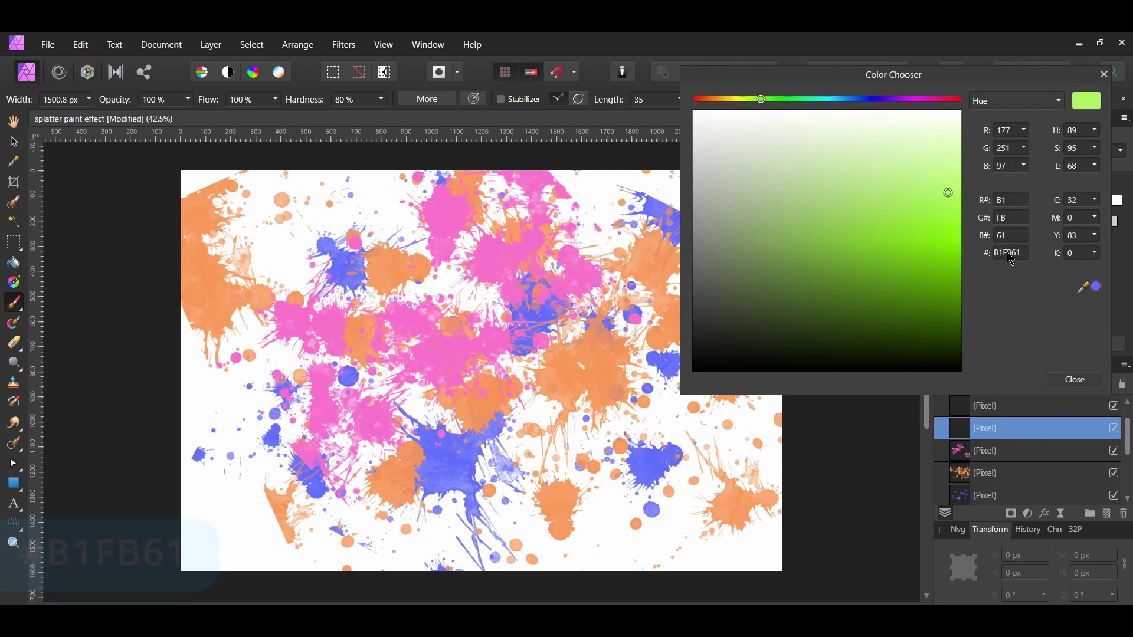
click(1073, 380)
Paint large lime-green splatters across the canvas, then select an empty layer above them
click(1011, 118)
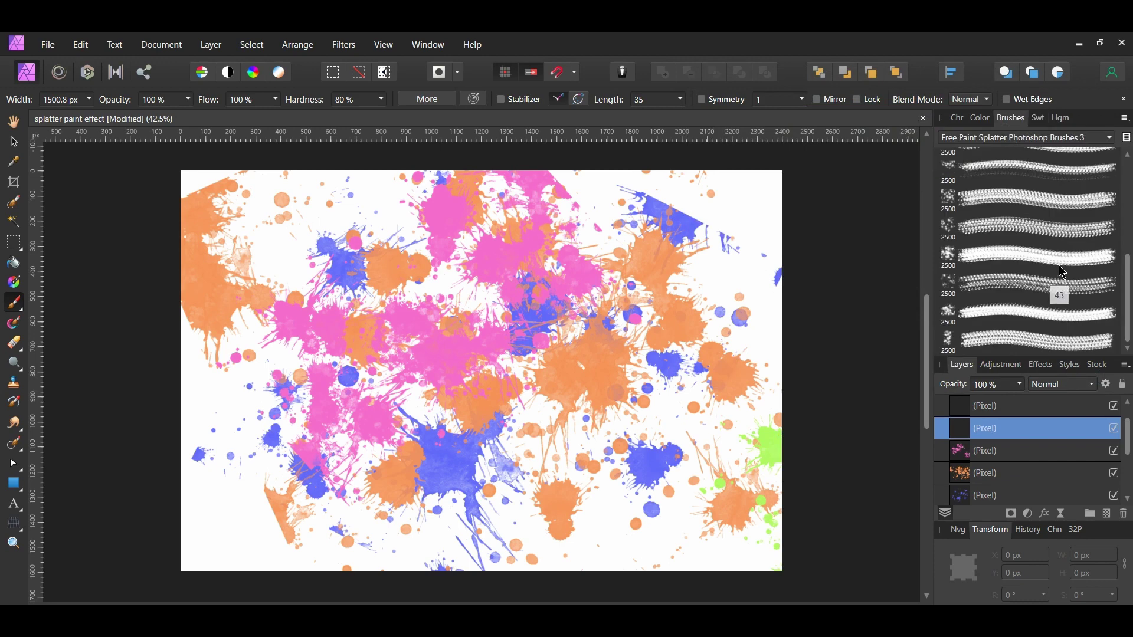
click(1059, 235)
drag(1032, 354, 517, 351)
key(bracketleft)
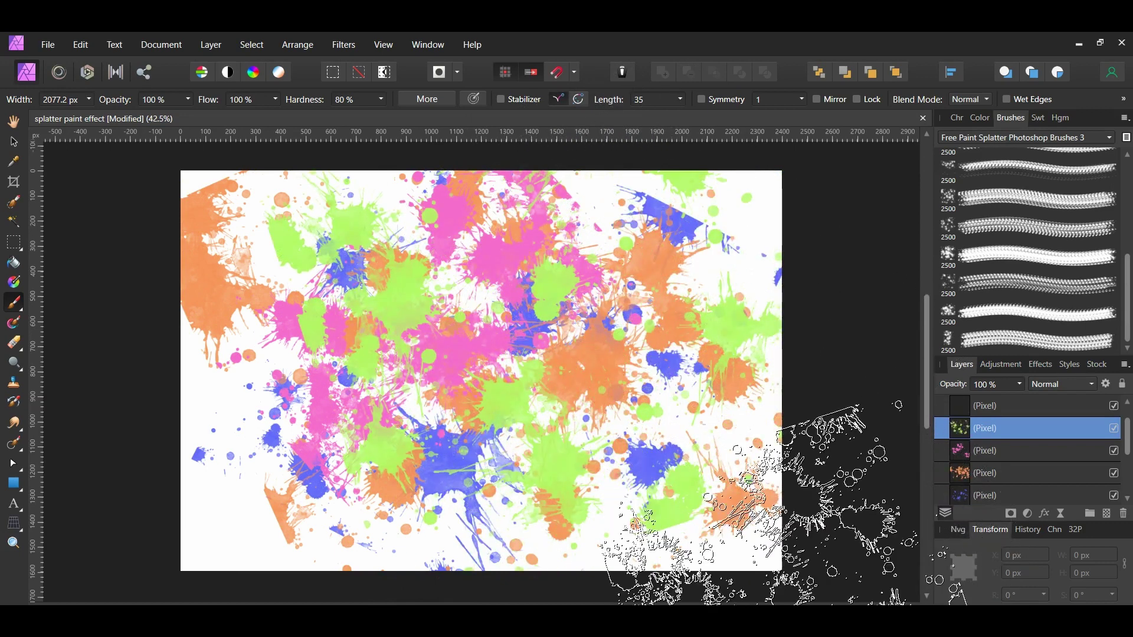
scroll(1037, 430, up, 1)
click(1042, 436)
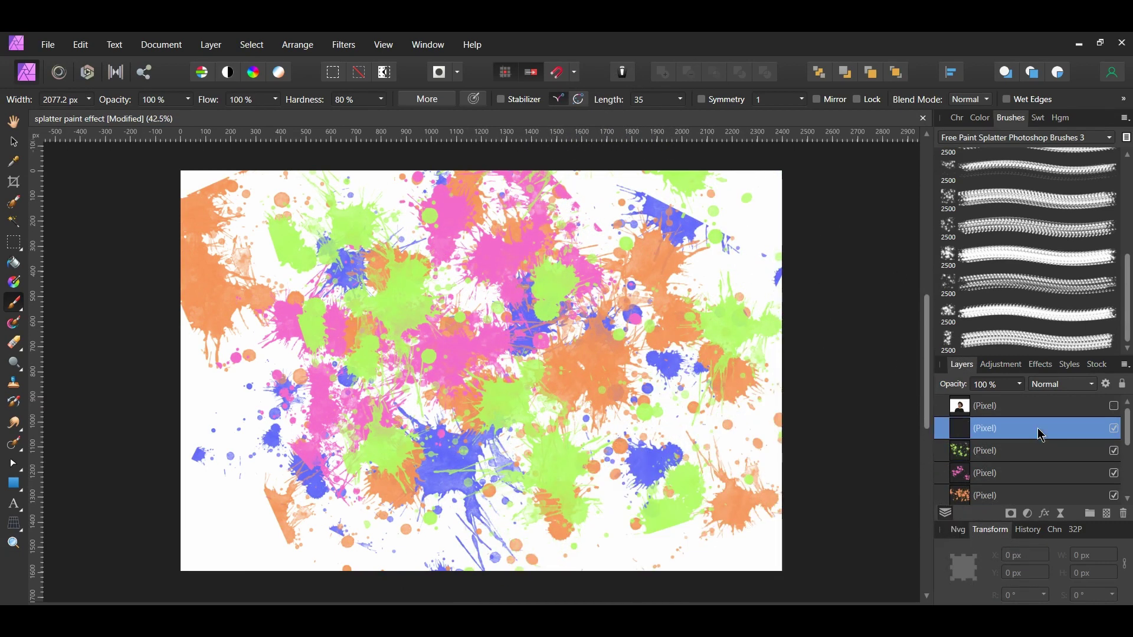
Set the painting colour to pale yellow hex FBFA7F
click(1039, 118)
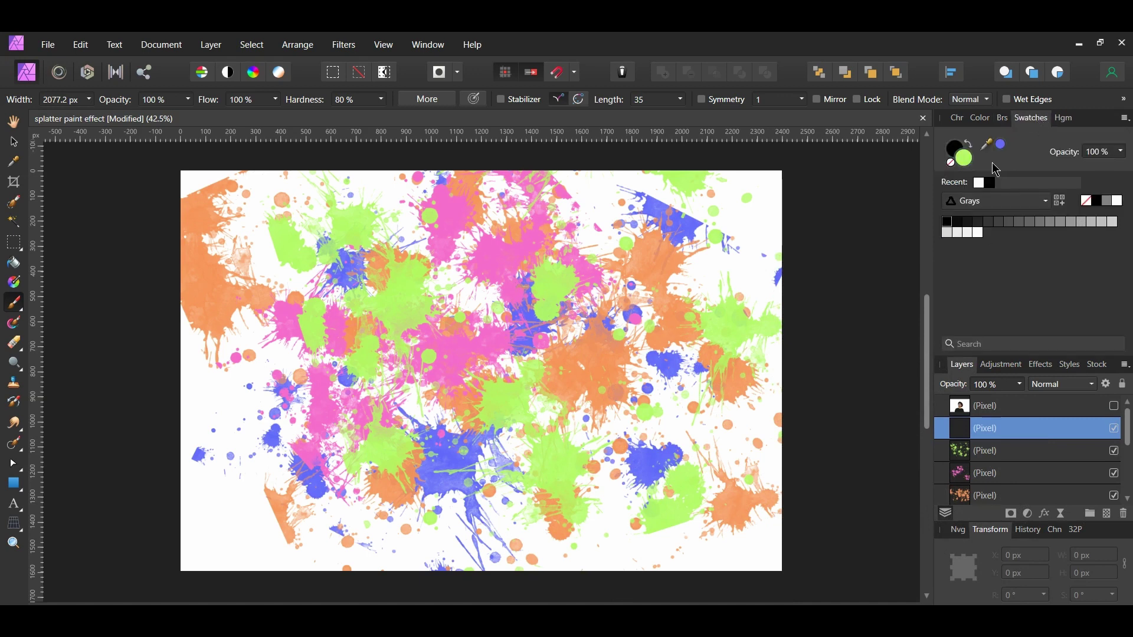
double_click(963, 158)
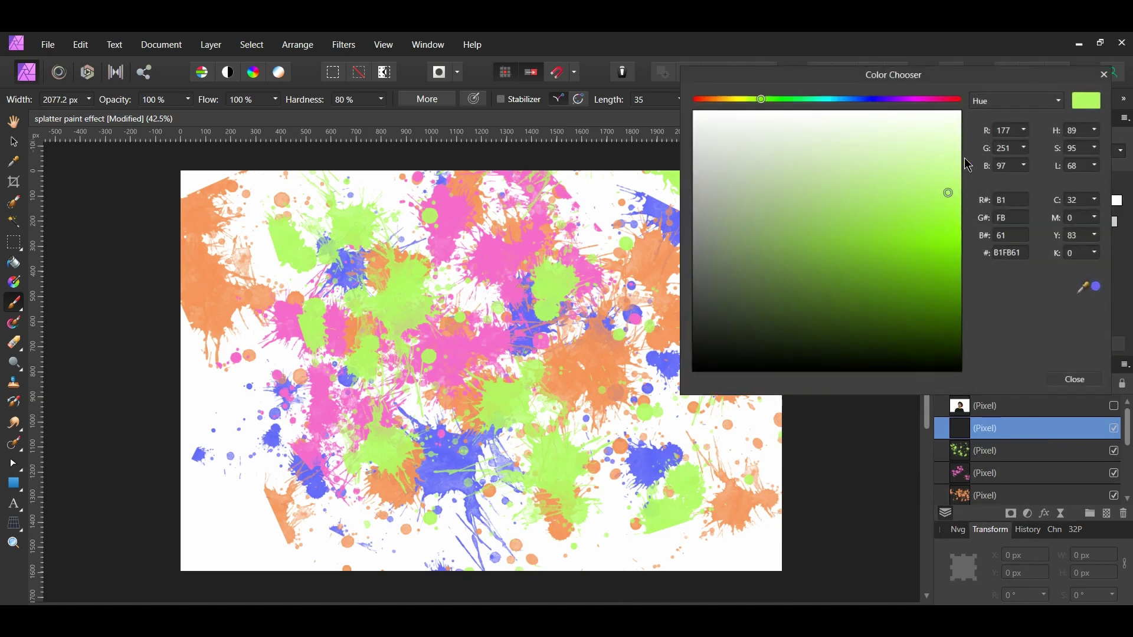
click(1003, 252)
text(fbf)
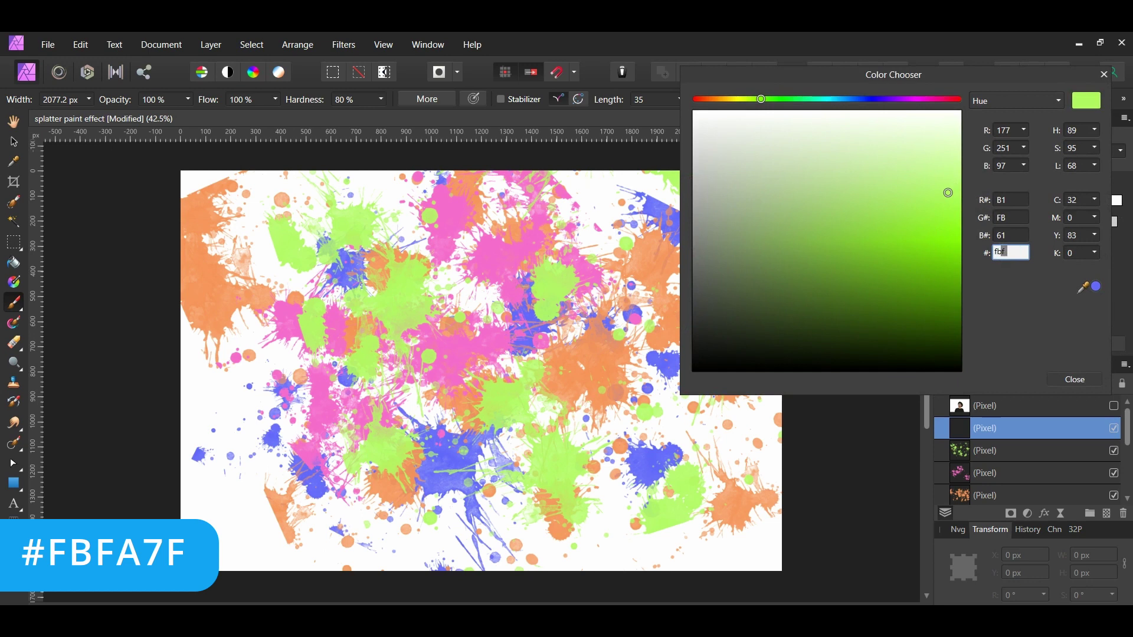
text(a7f)
key(Return)
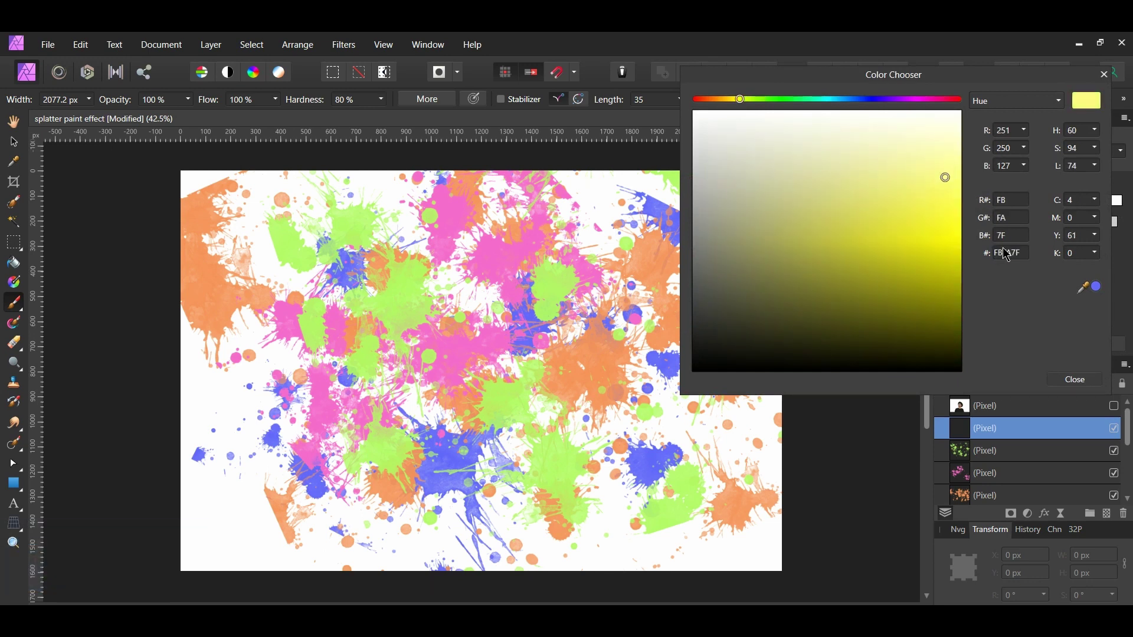
click(1076, 380)
Paint yellow splatters across the canvas with a large splatter brush, then shrink the brush
click(1002, 118)
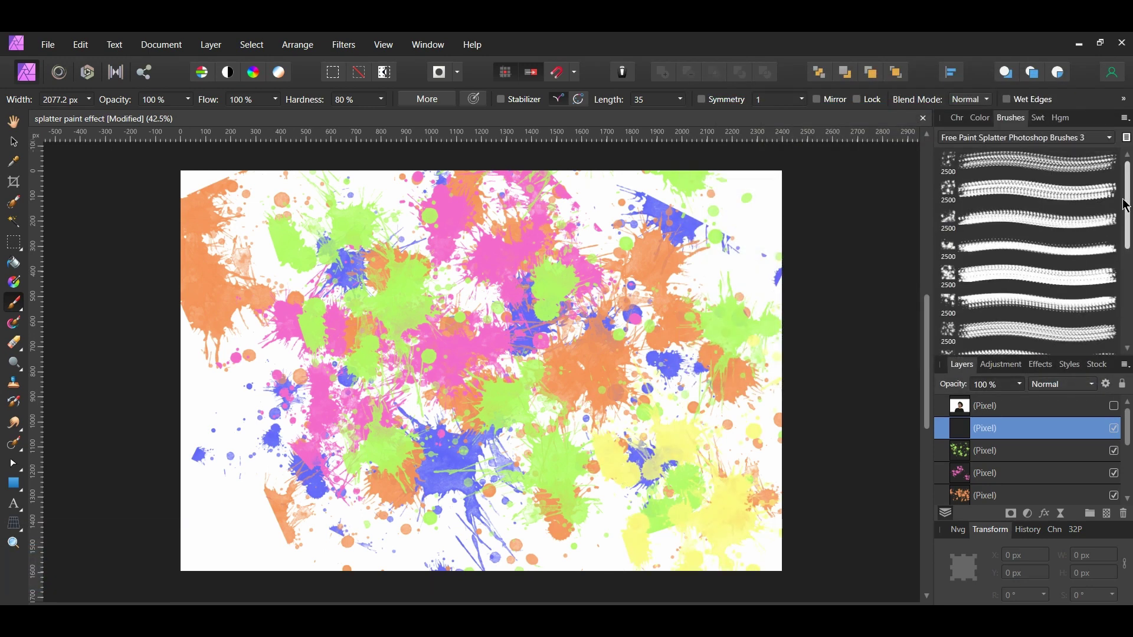
click(1069, 197)
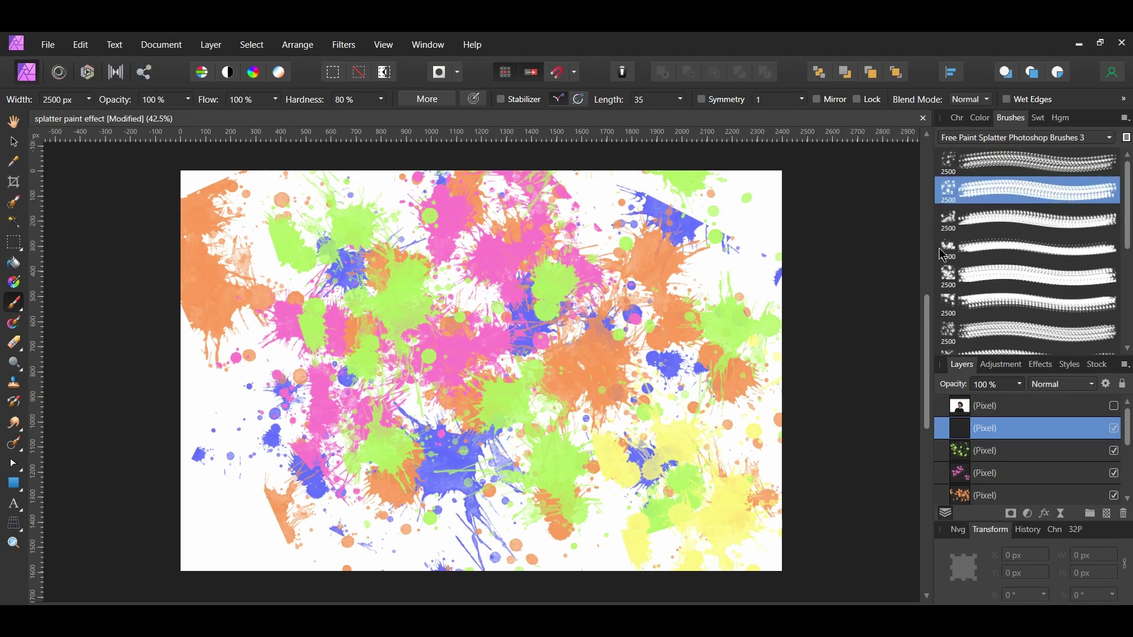
mouse_move(737, 349)
mouse_down()
mouse_move(670, 354)
mouse_move(407, 330)
mouse_up()
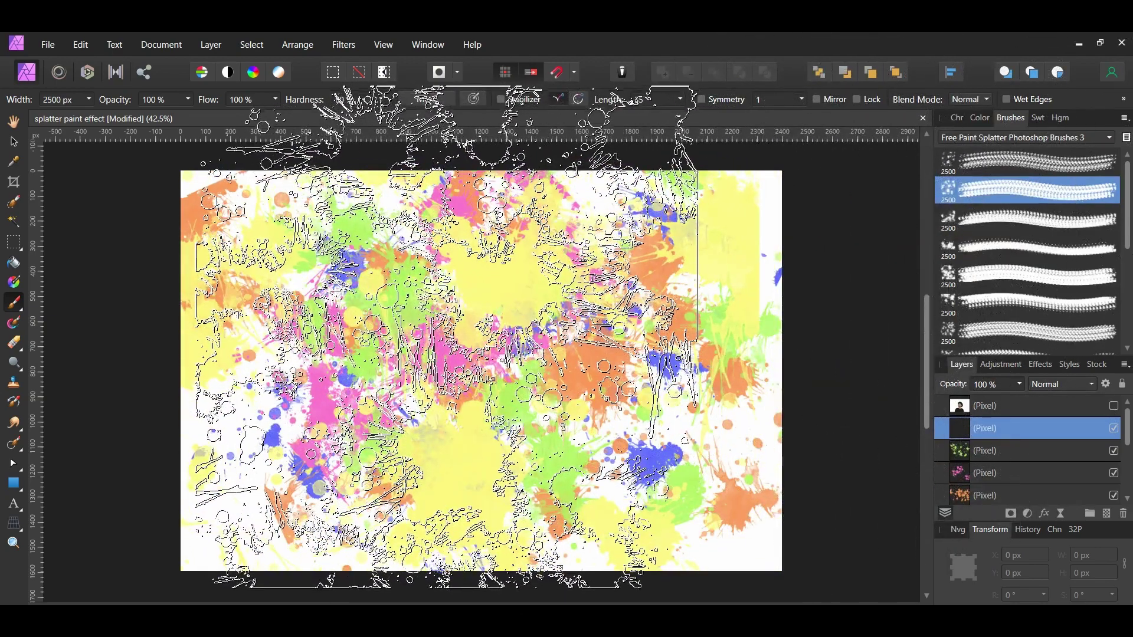
key(bracketleft)
key(bracketleft)
key(bracketleft)
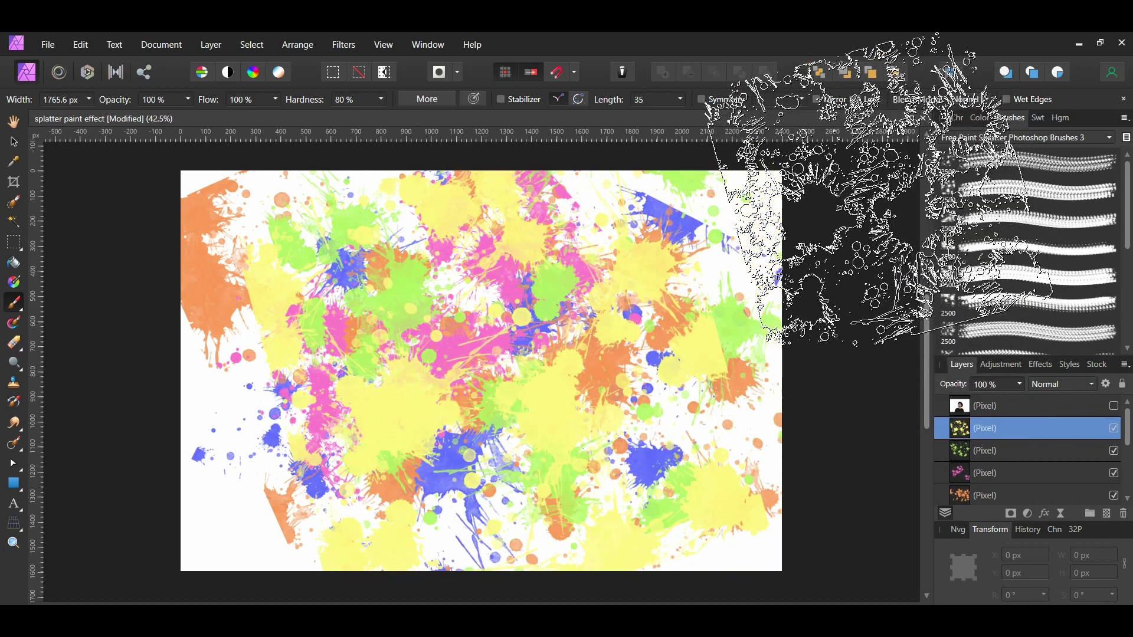
Group the four colour splatter layers into a single group
scroll(1032, 460, down, 3)
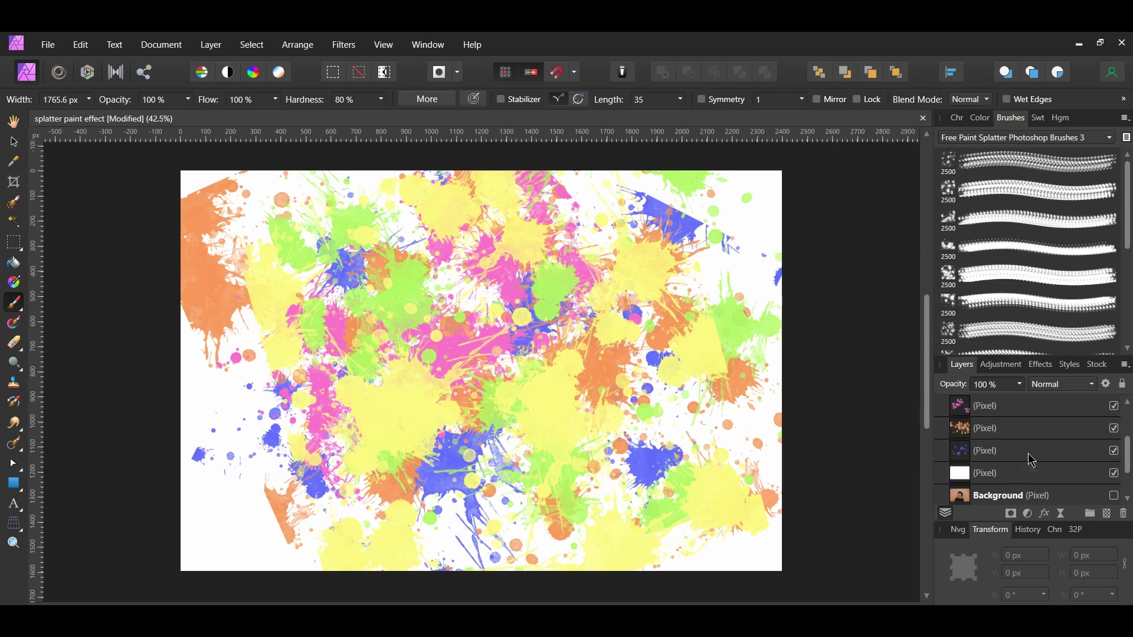
shift+click(1017, 453)
scroll(1029, 444, up, 3)
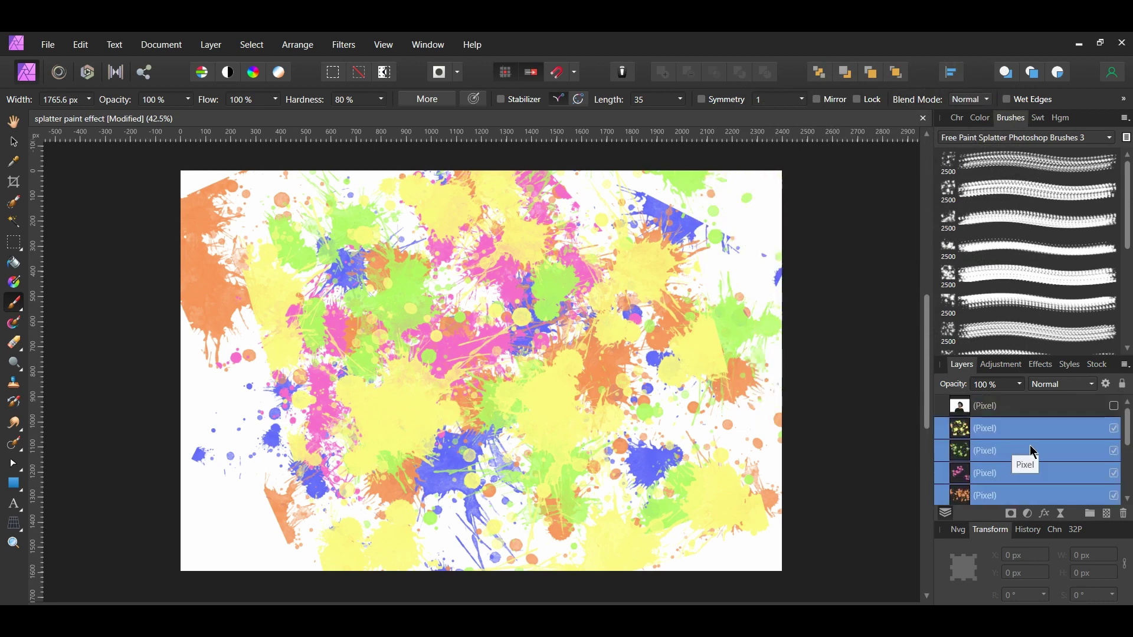
key(ctrl+g)
right_click(1018, 434)
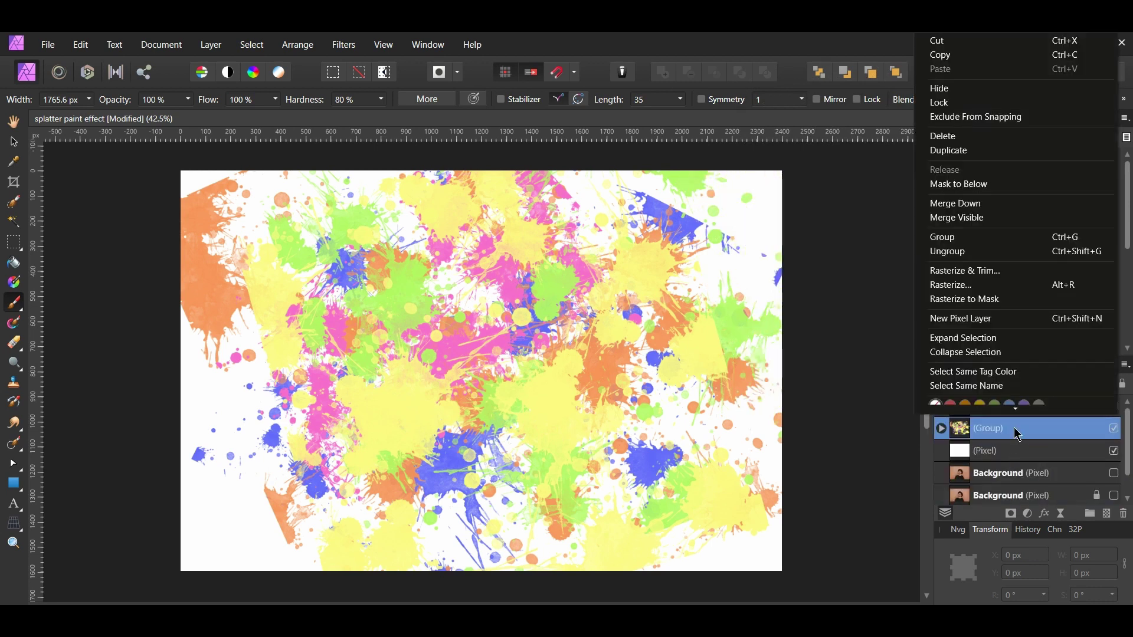
Duplicate the splatter group twice to make three identical copies
scroll(975, 240, down, 1)
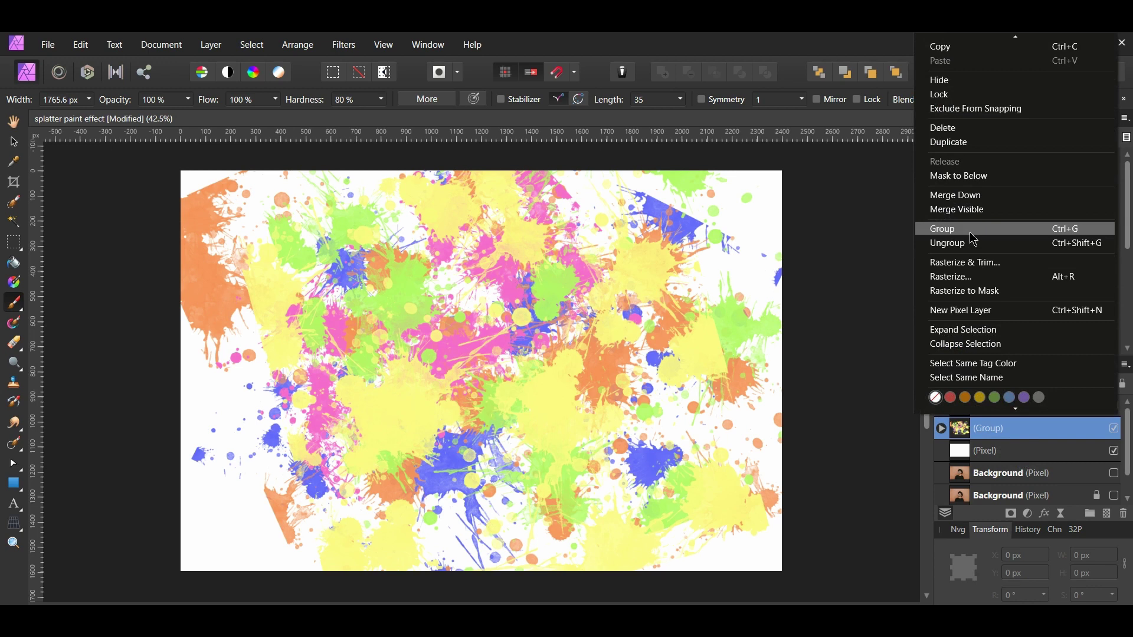
click(974, 240)
key(v)
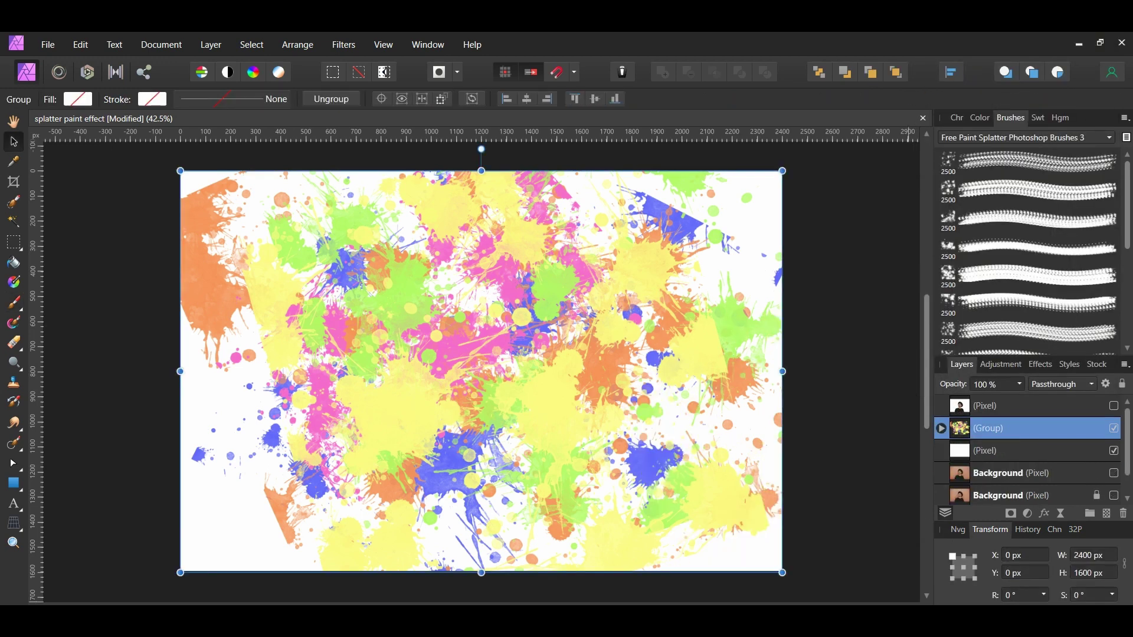
key(ctrl+g)
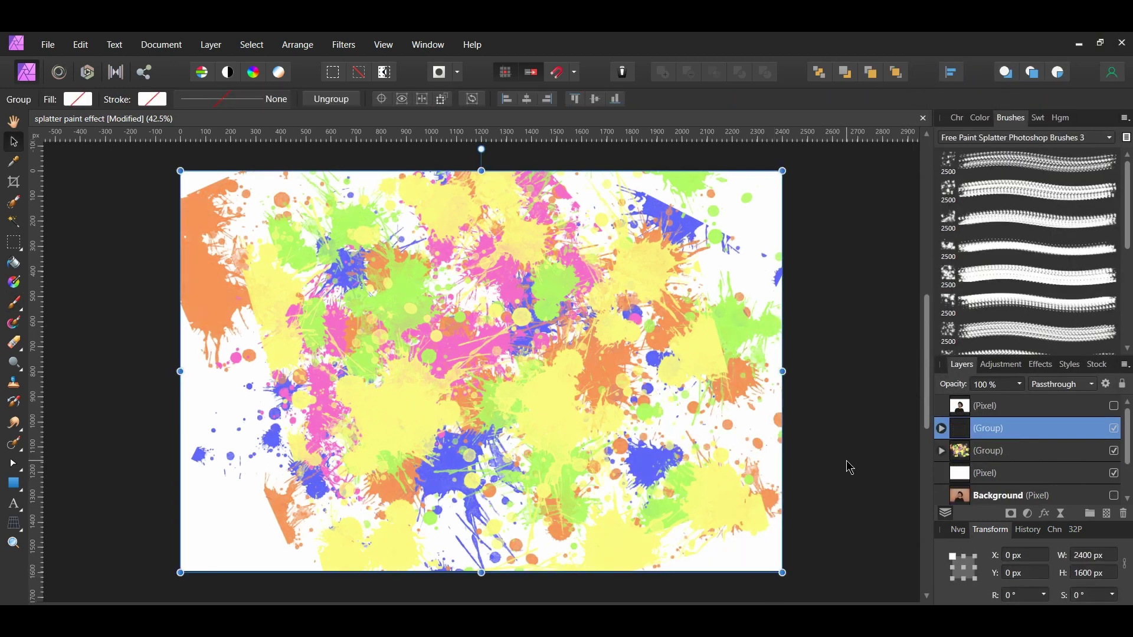
key(ctrl+g)
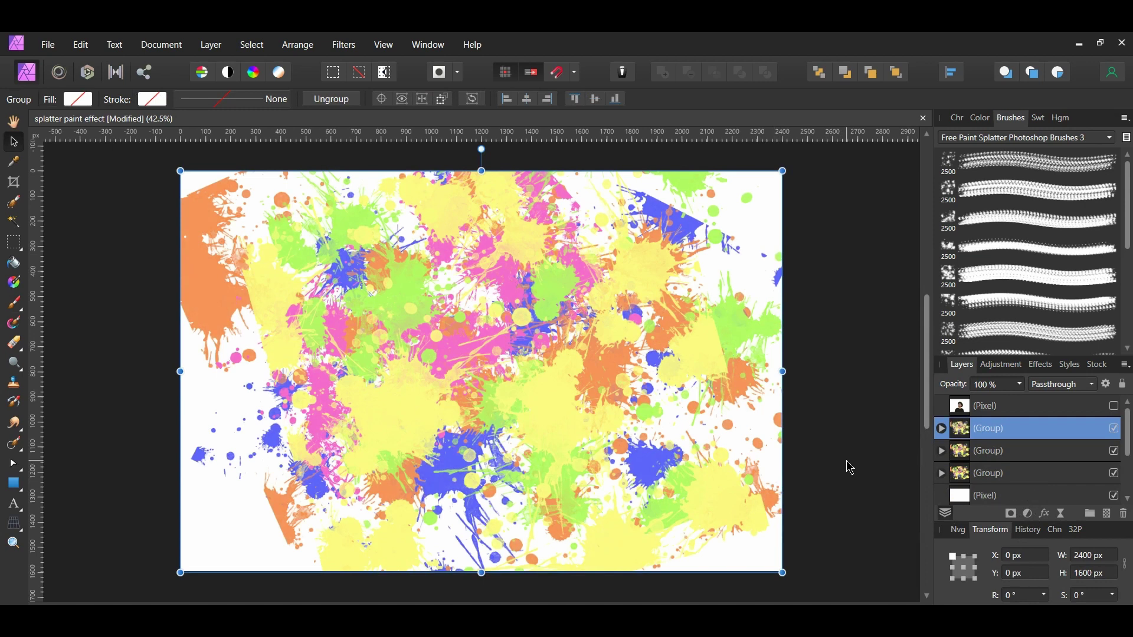
Show the cut-out portrait layer and add a Threshold adjustment above it
click(1114, 407)
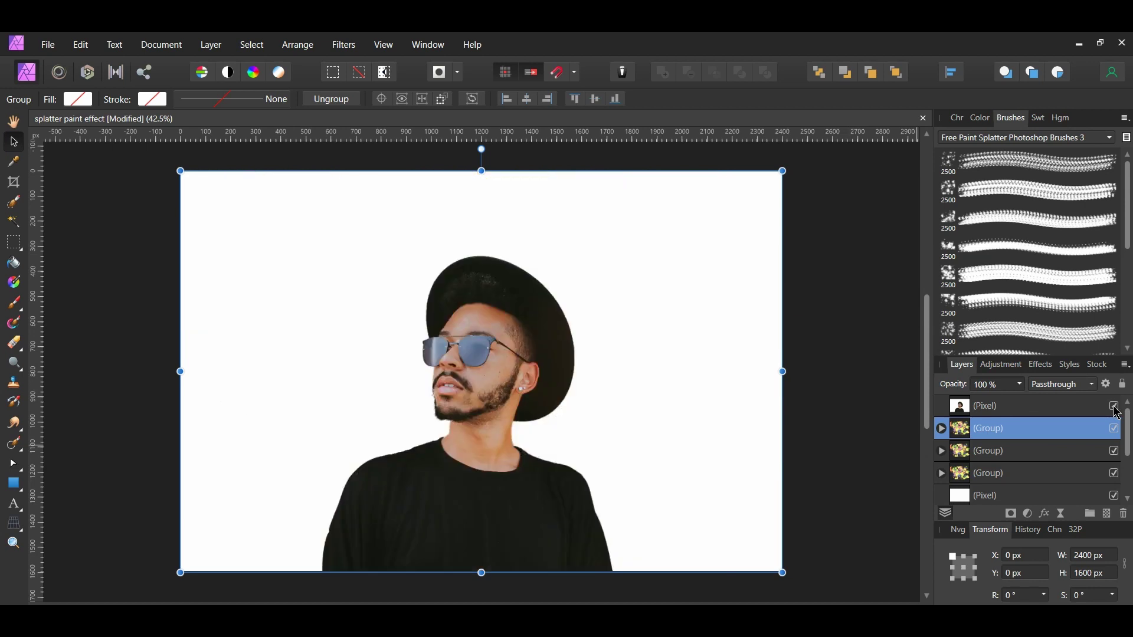
click(1027, 515)
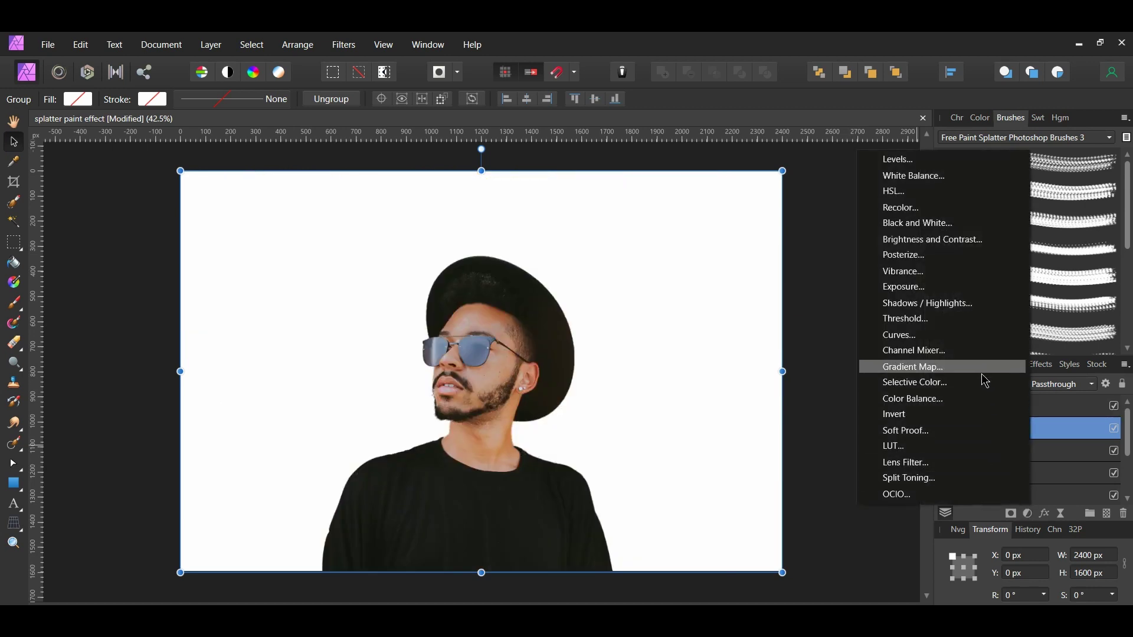
click(975, 322)
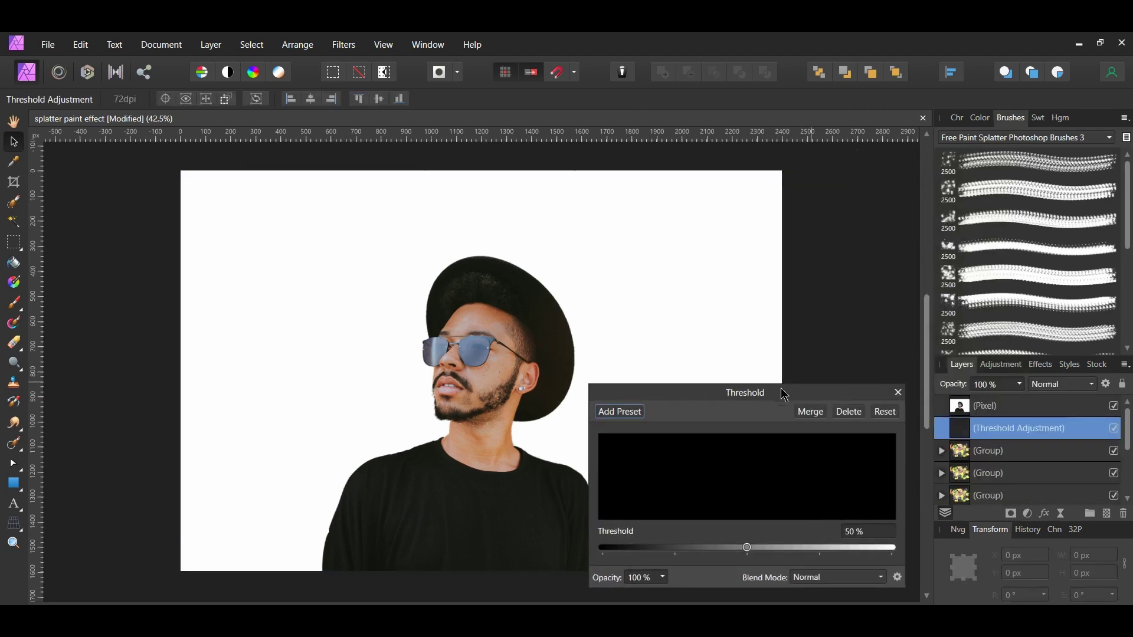
drag(733, 397, 727, 285)
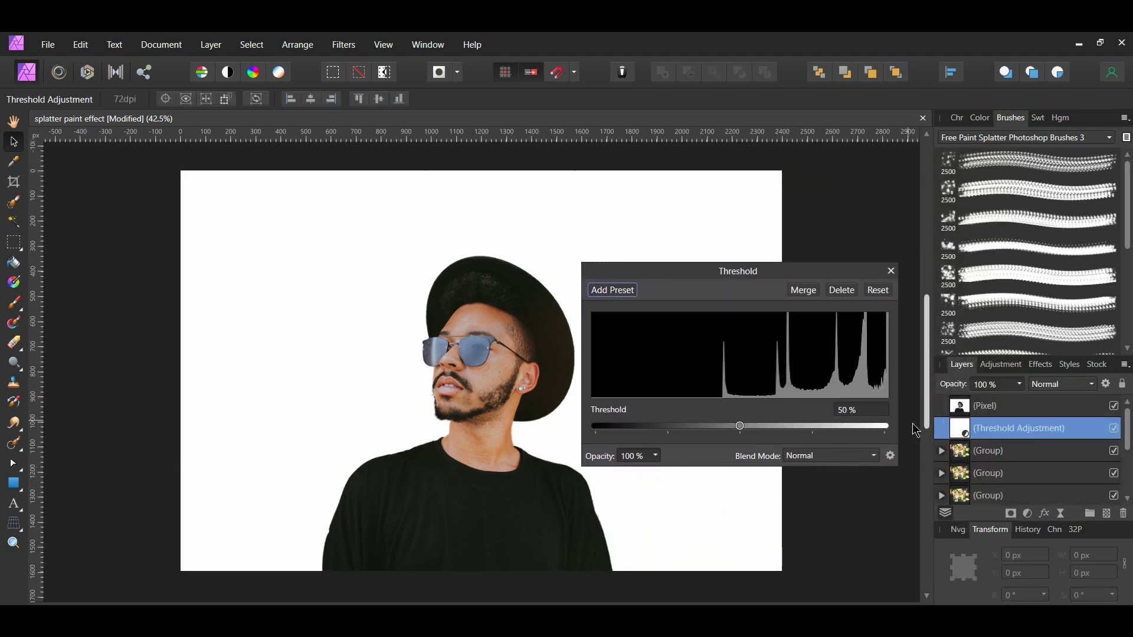
drag(938, 396, 938, 393)
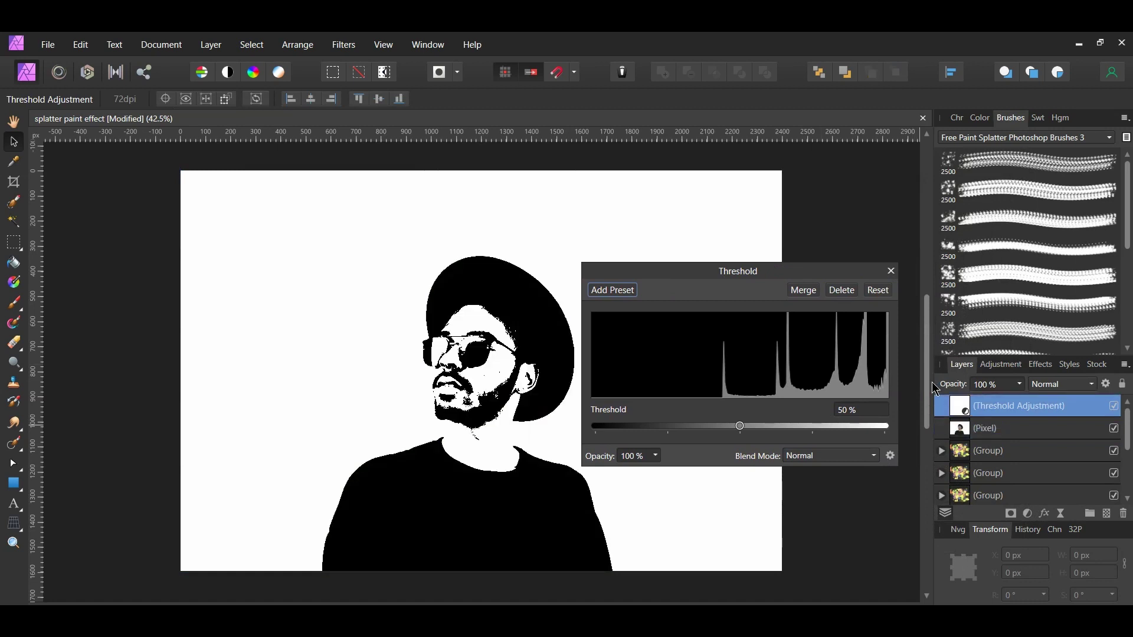
Set the Threshold adjustment to 52% and close its settings
drag(736, 274, 747, 261)
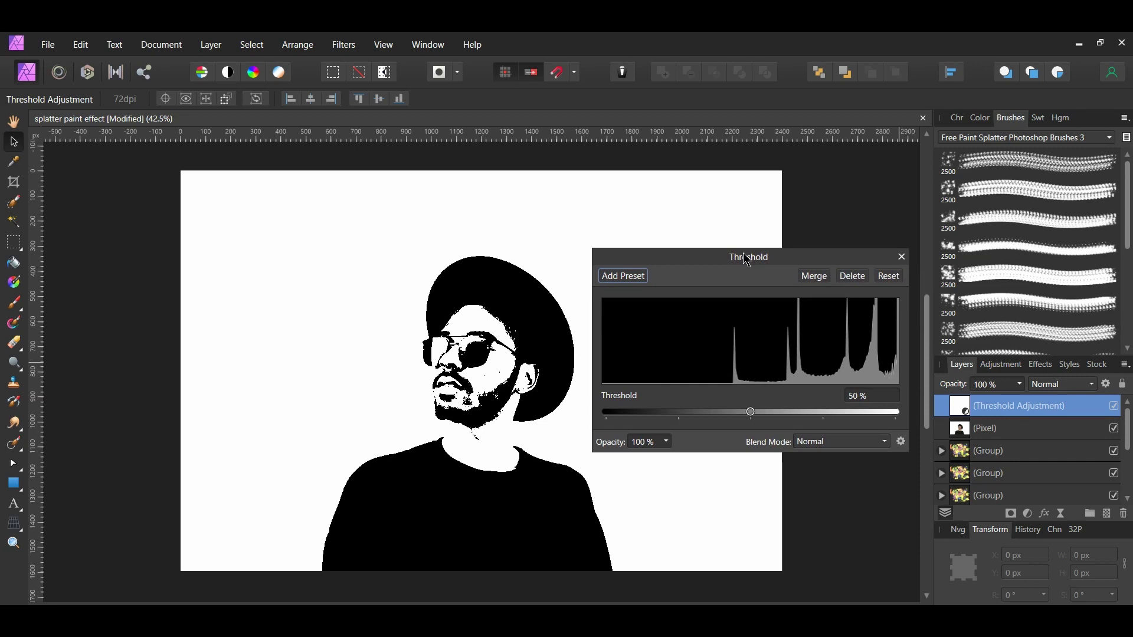
click(866, 396)
text(52)
key(Return)
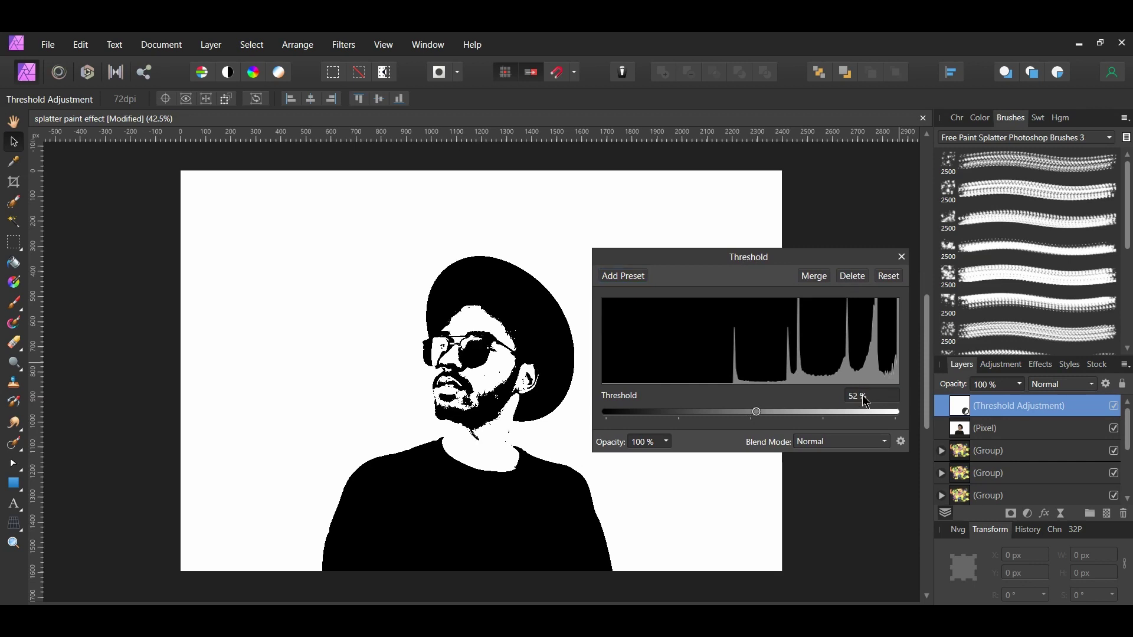
click(902, 257)
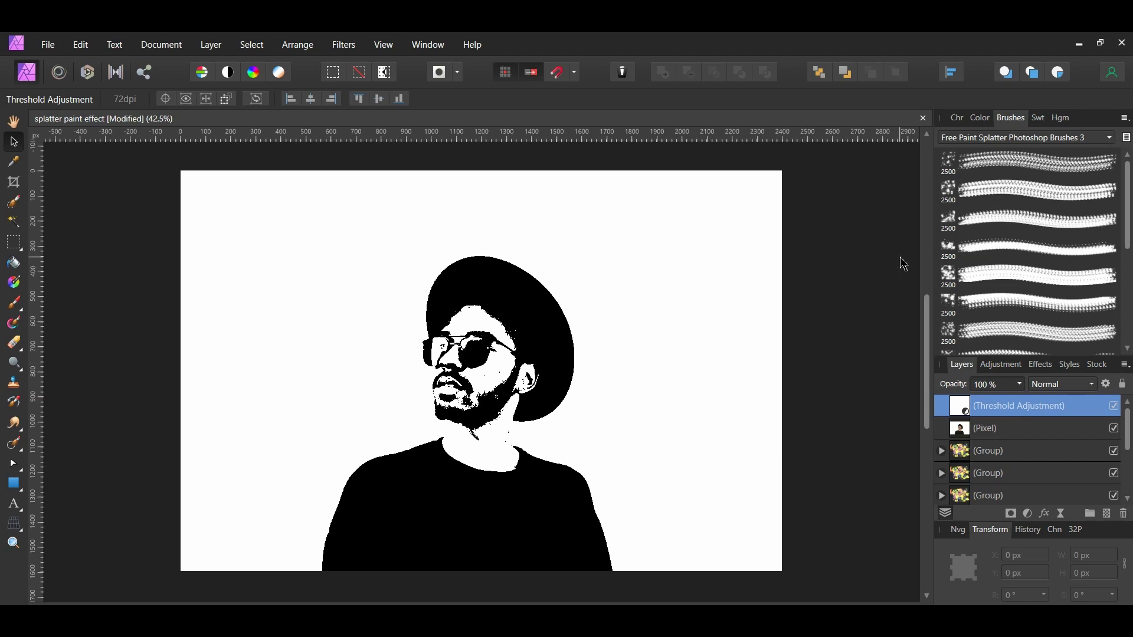
Merge the threshold into the portrait layer and nest one splatter group inside it
shift+click(1002, 433)
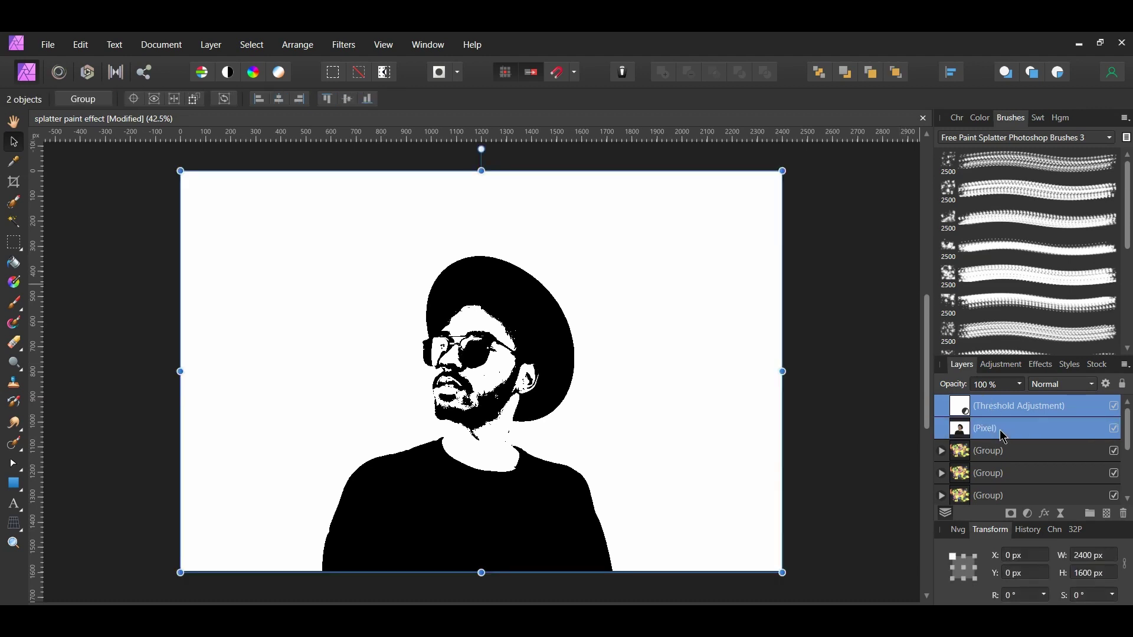
key(ctrl+e)
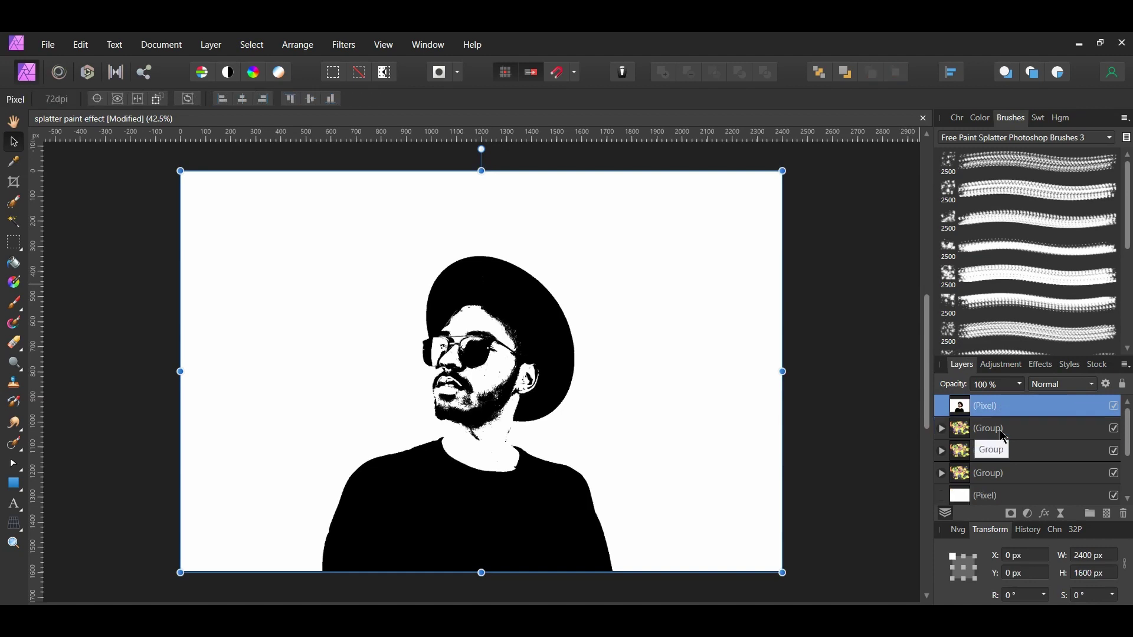
click(988, 433)
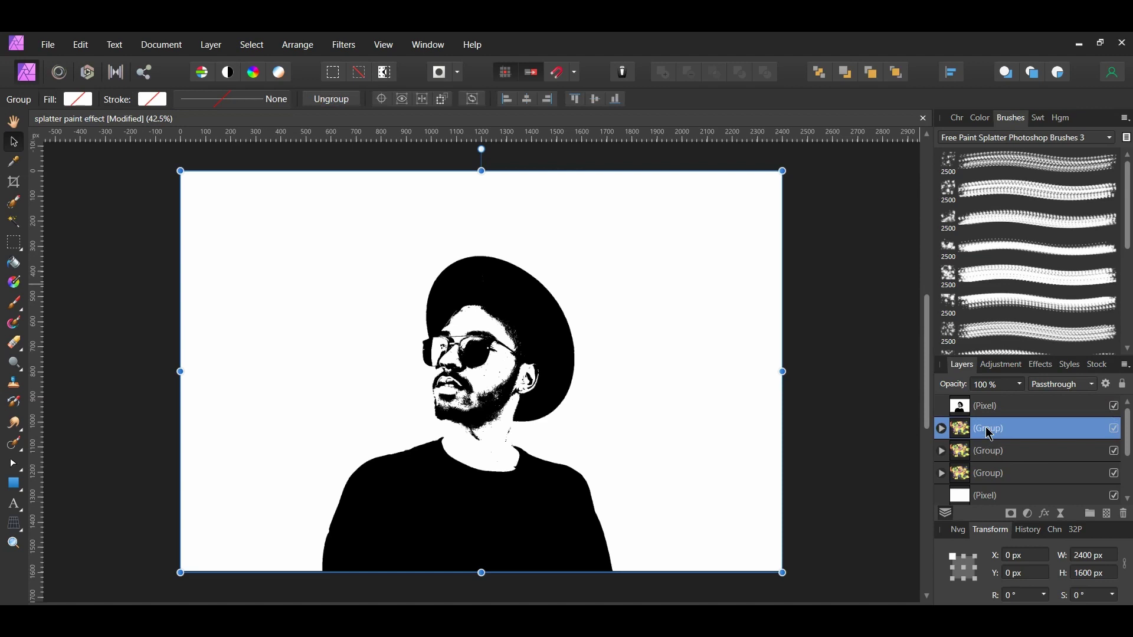
drag(990, 435, 973, 413)
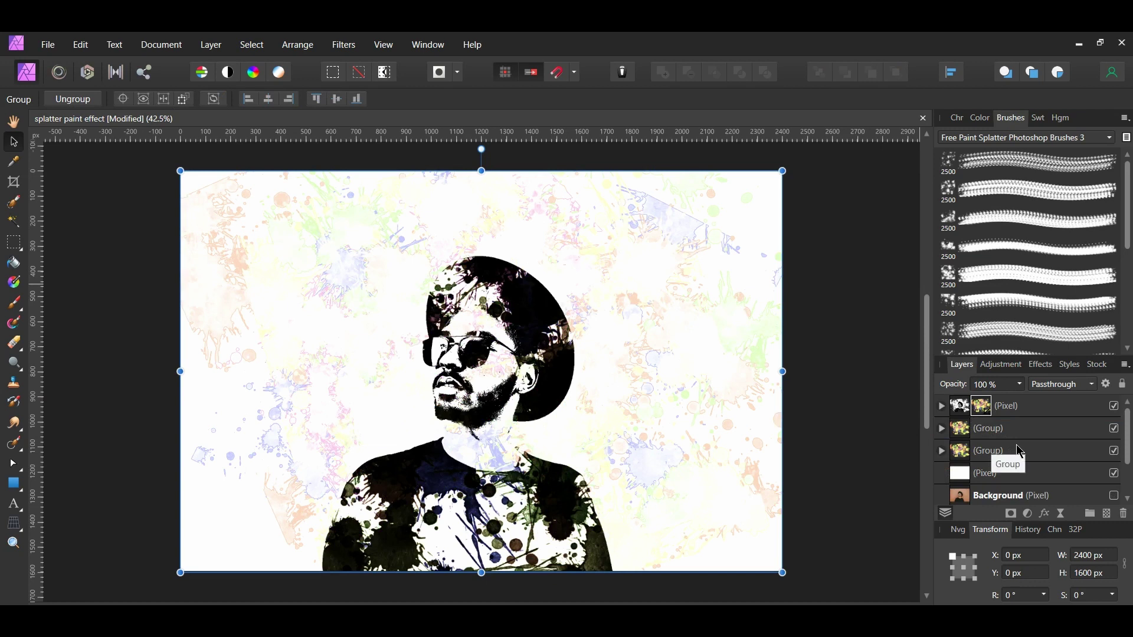
Move the remaining two splatter groups to the top of the layer stack
click(1003, 428)
shift+click(1000, 452)
drag(1000, 456, 943, 404)
click(890, 485)
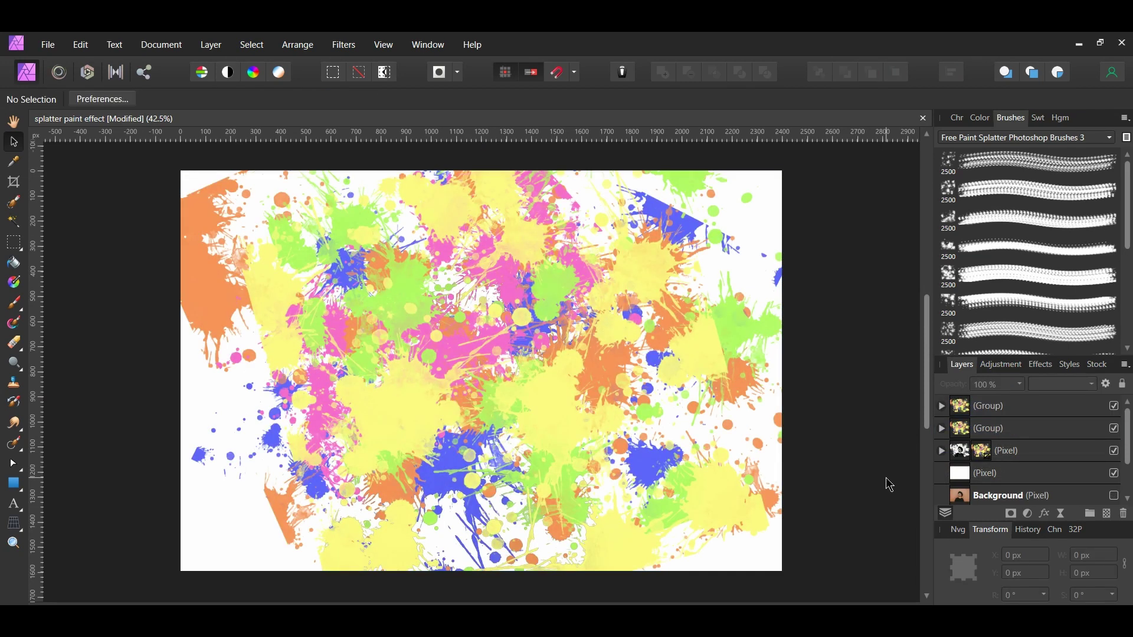
Set the top splatter group's blend mode to Saturation
click(989, 413)
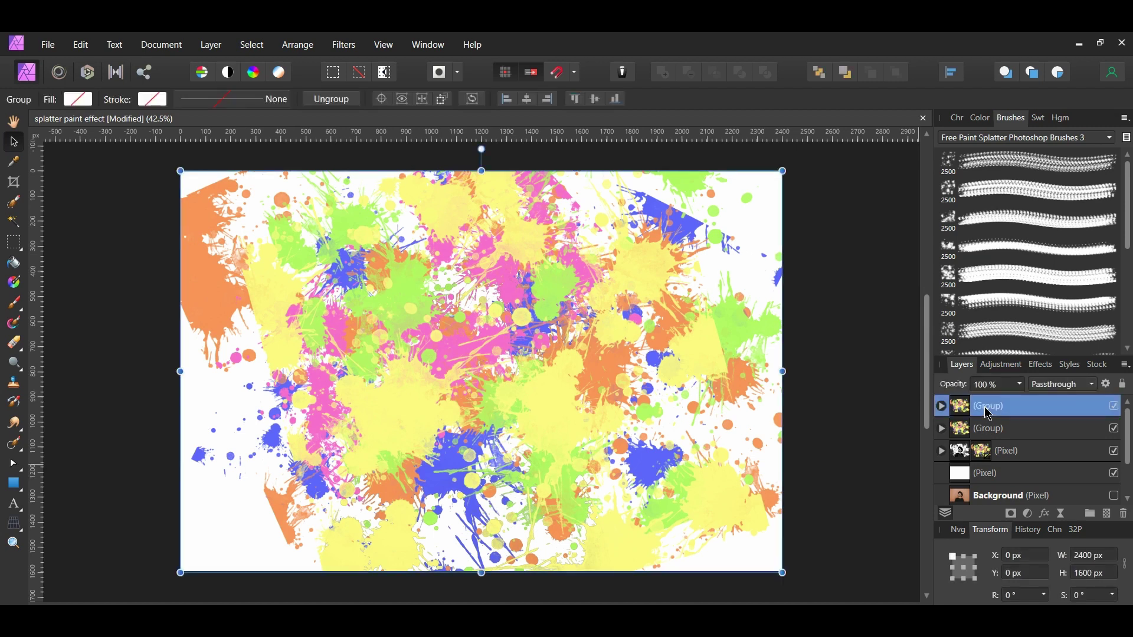
click(1062, 384)
scroll(1062, 472, down, 5)
click(1060, 507)
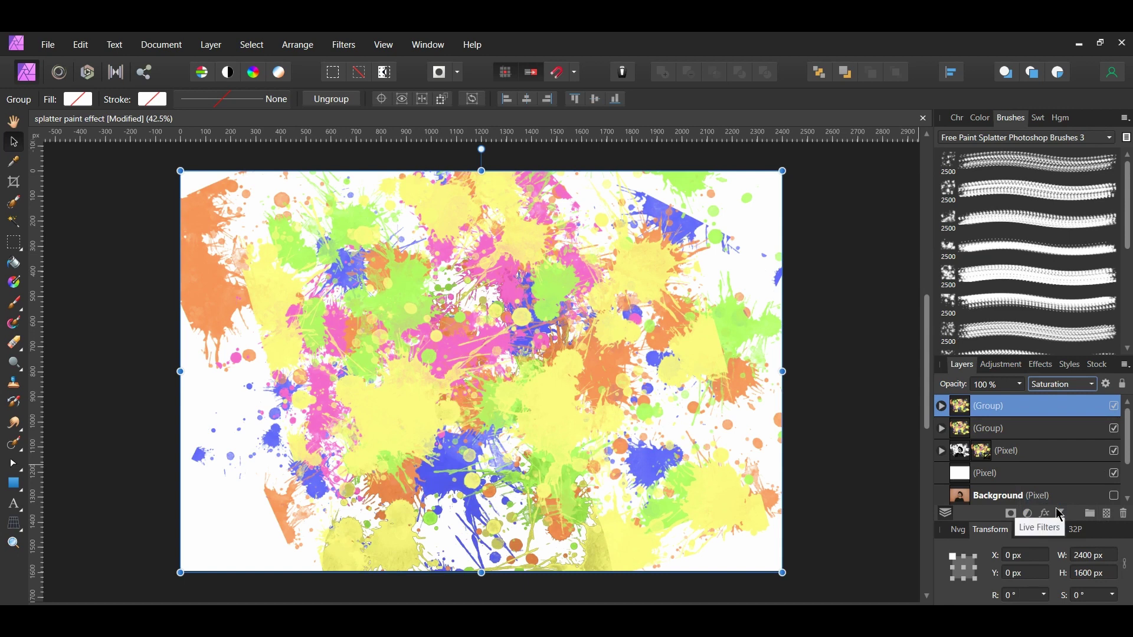
Set the second splatter group's blend mode to Screen, previewing other modes
click(1016, 437)
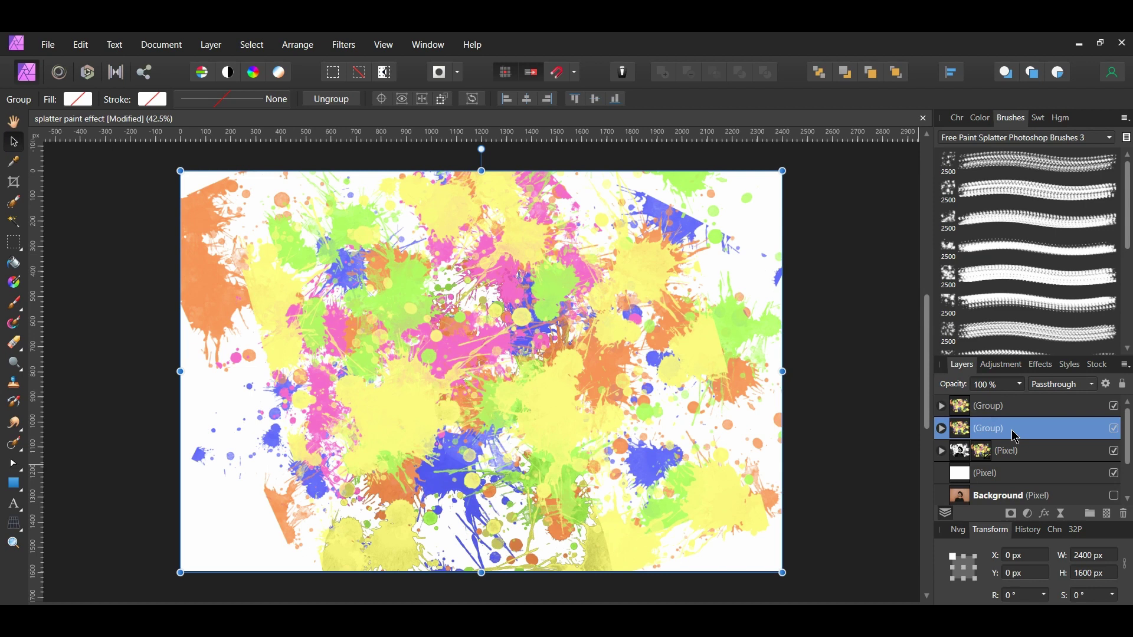
click(1062, 384)
click(1052, 545)
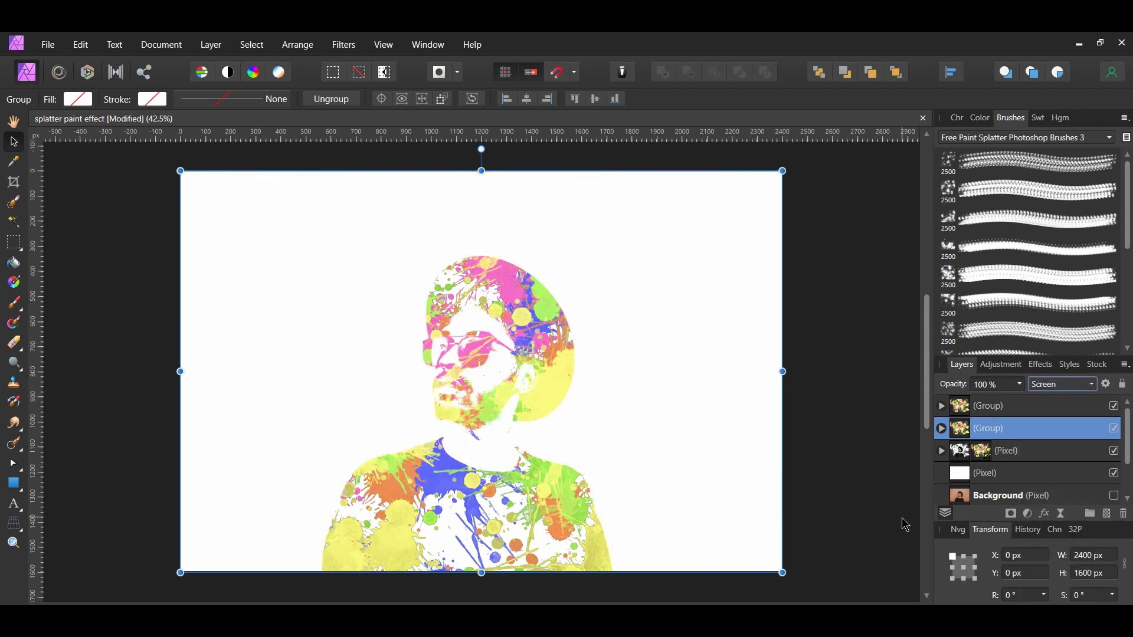
click(1062, 384)
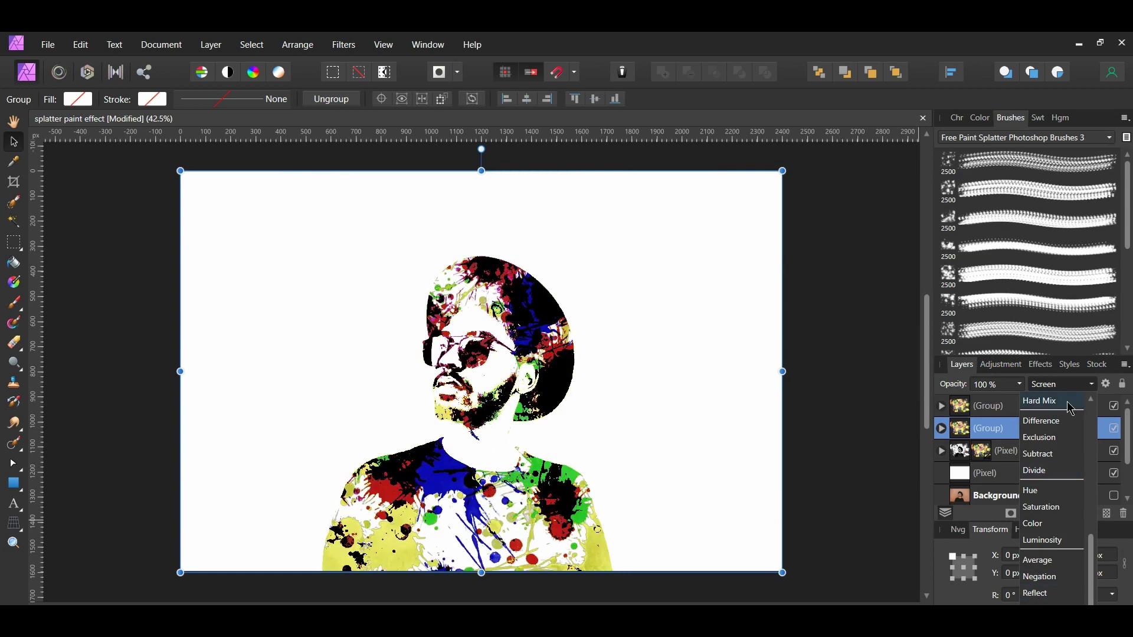
scroll(1066, 437, up, 2)
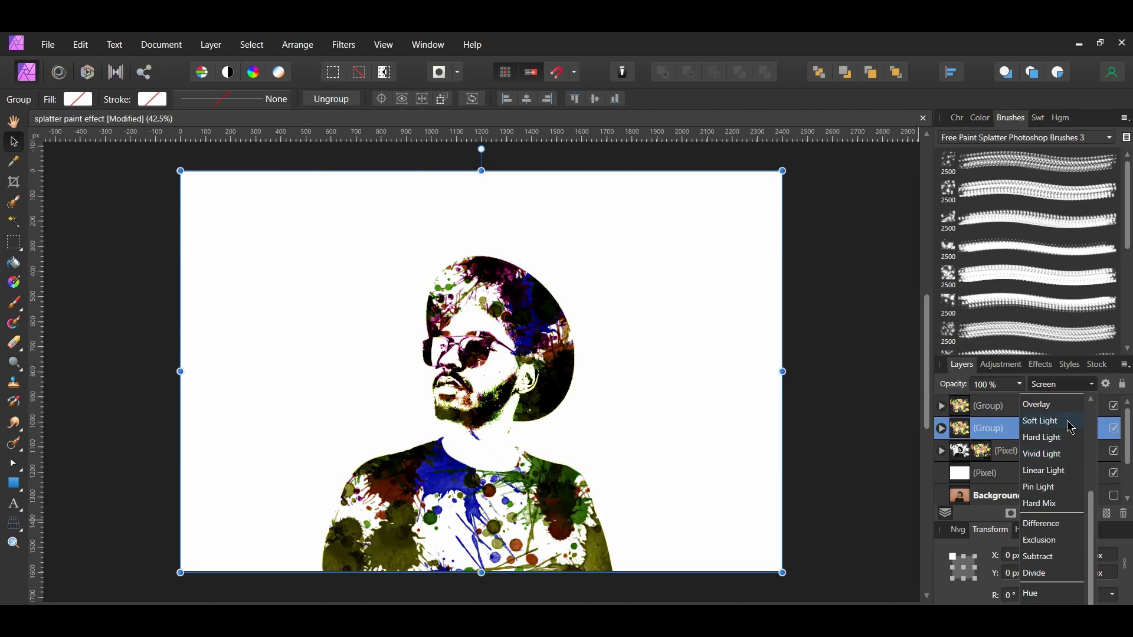
scroll(1062, 460, up, 2)
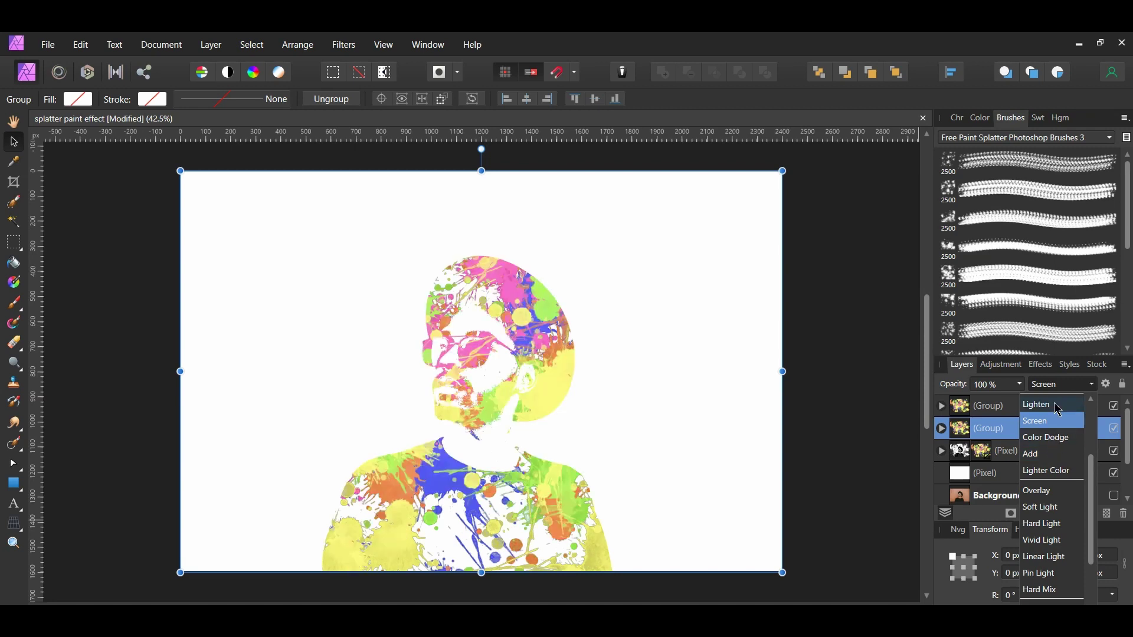
key(Escape)
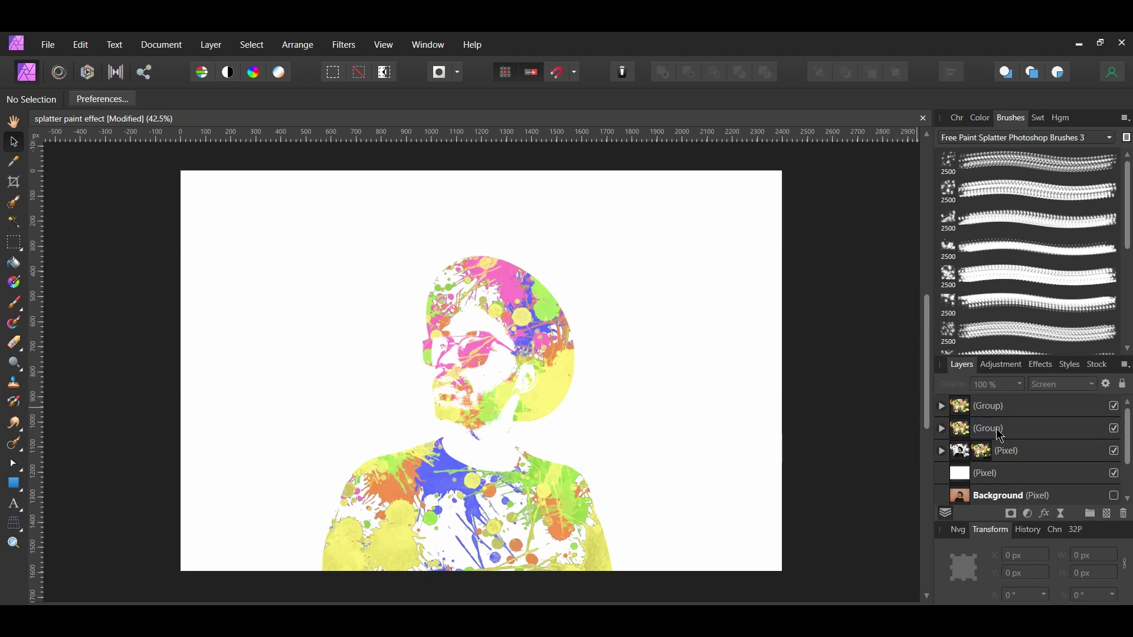
key(ctrl+a)
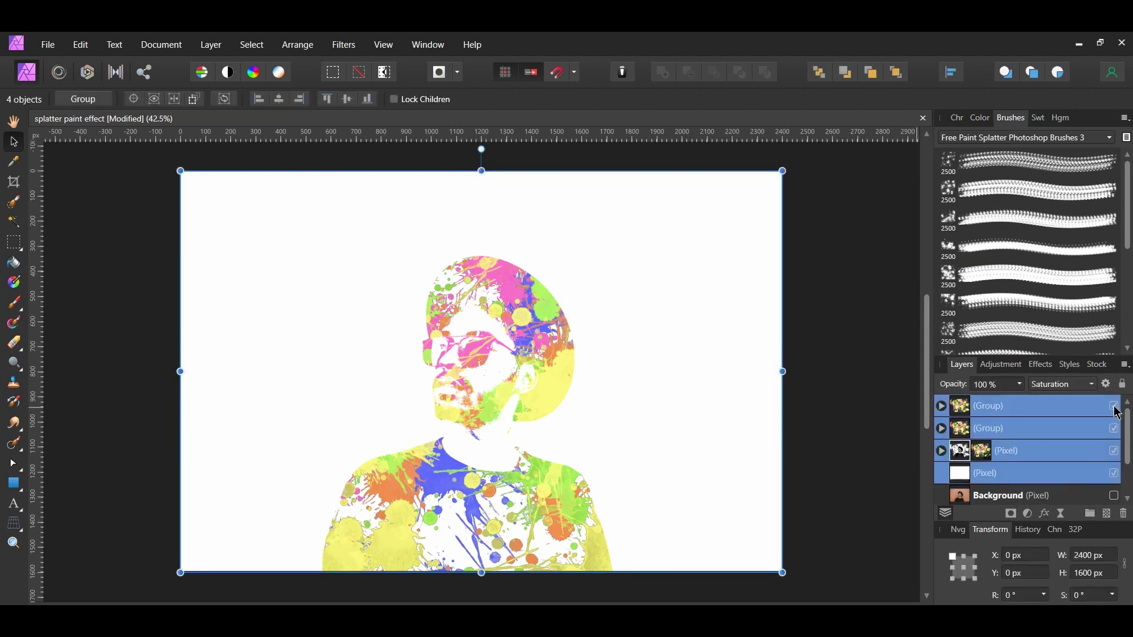
click(1115, 408)
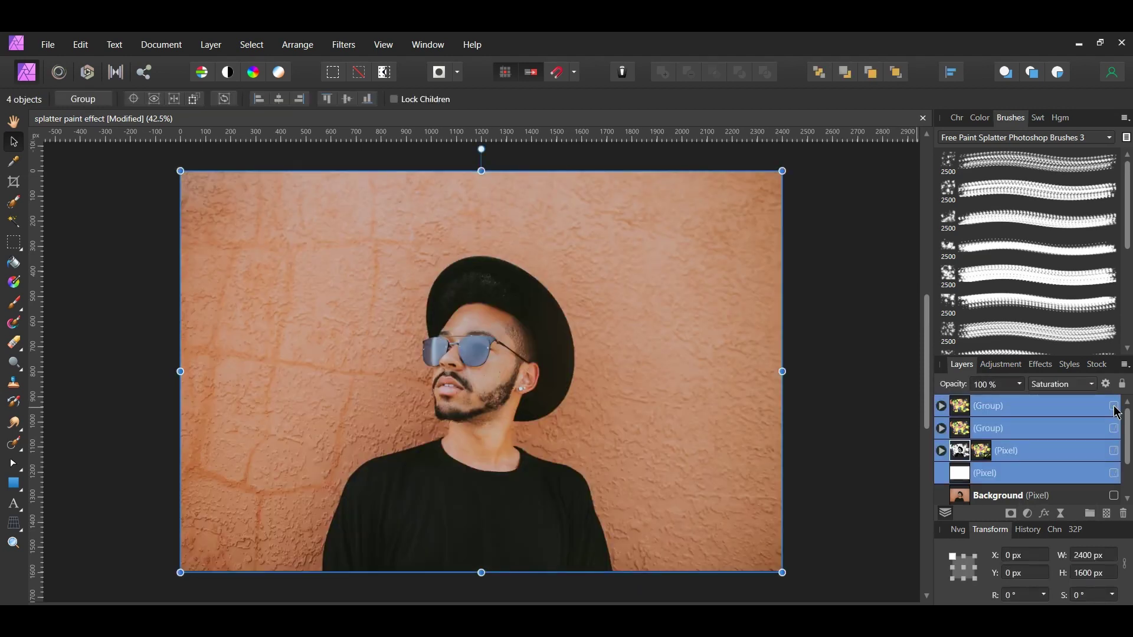
click(1115, 407)
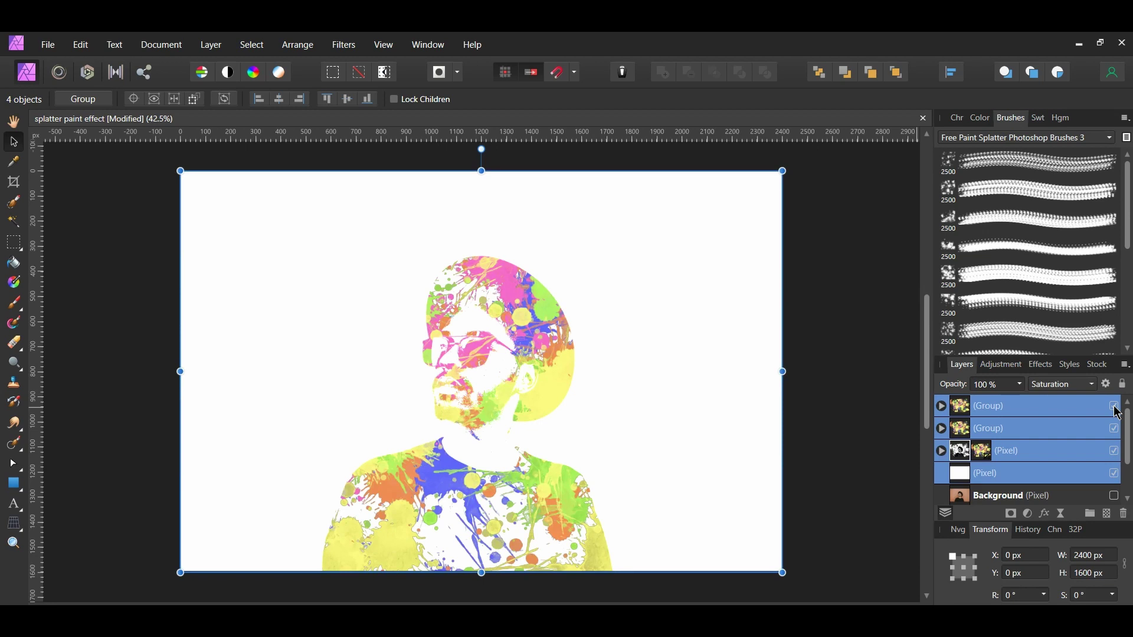